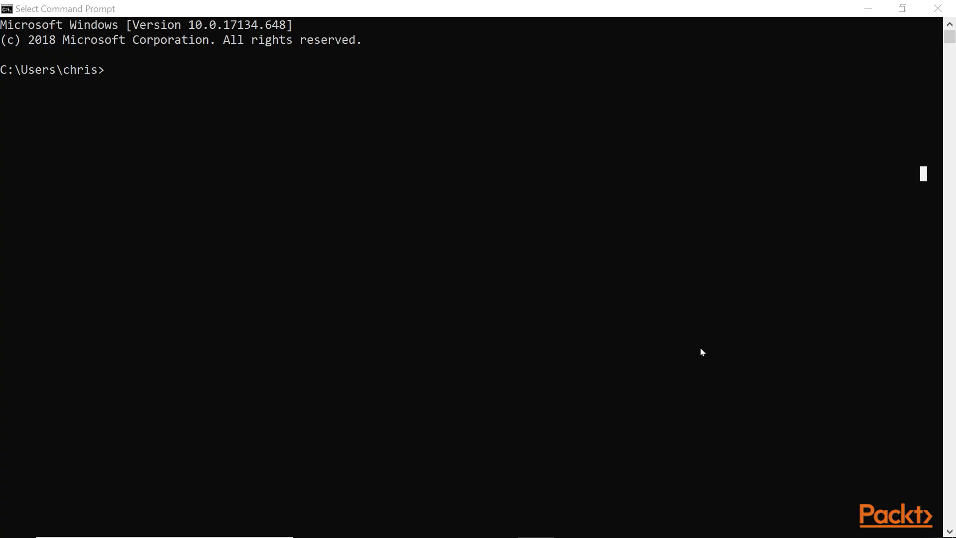
Step: Check whether MongoDB is installed by running mongo --version and mongod --version
click(701, 351)
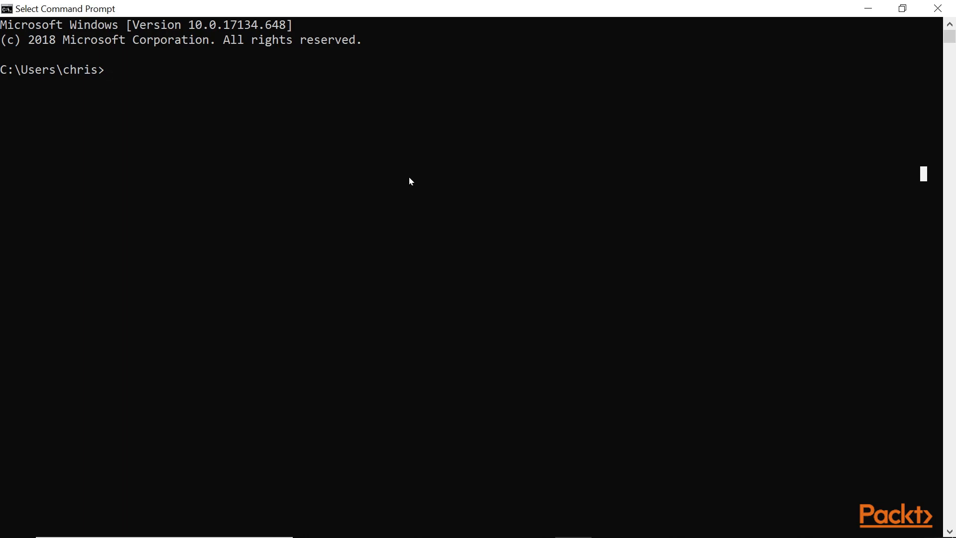
text(mongo)
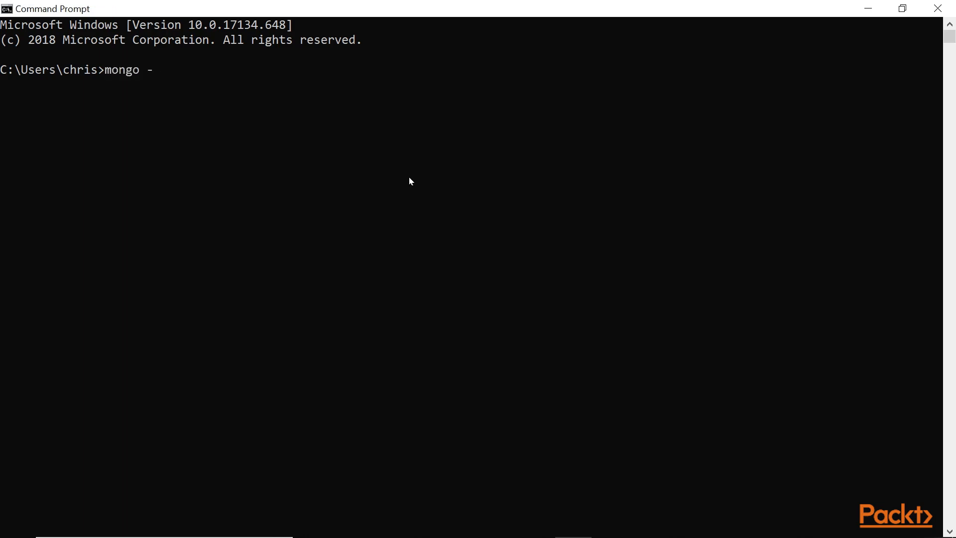
text( --version)
key(Return)
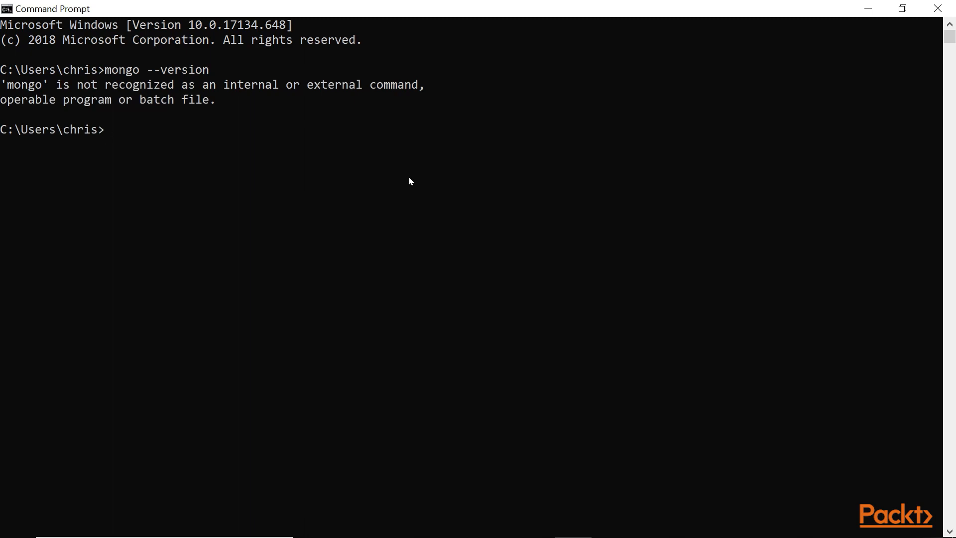
text(mongod --version)
key(Return)
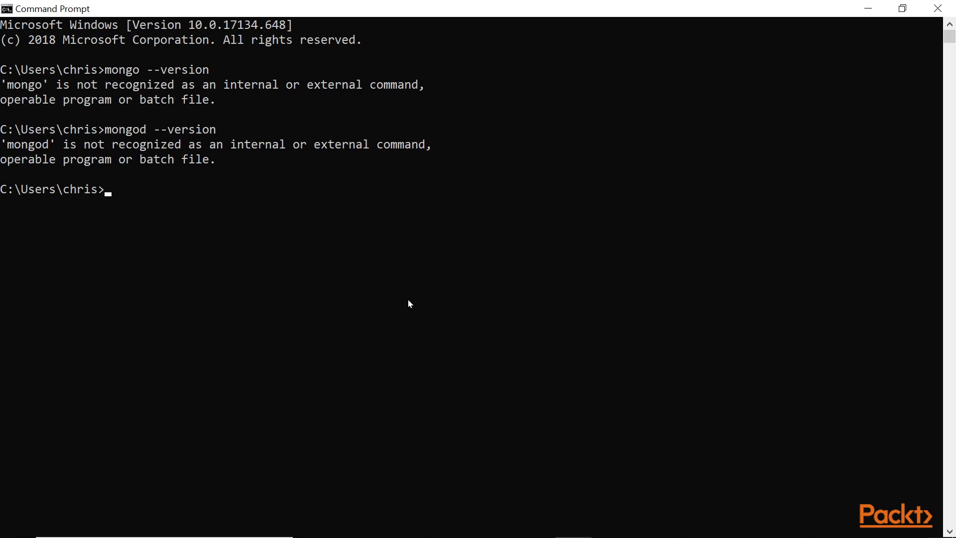
Step: List the contents of the C: root and the Program Files directory to look for MongoDB, and close the Command Prompt
text(cd c /)
key(Return)
text(dir)
key(Return)
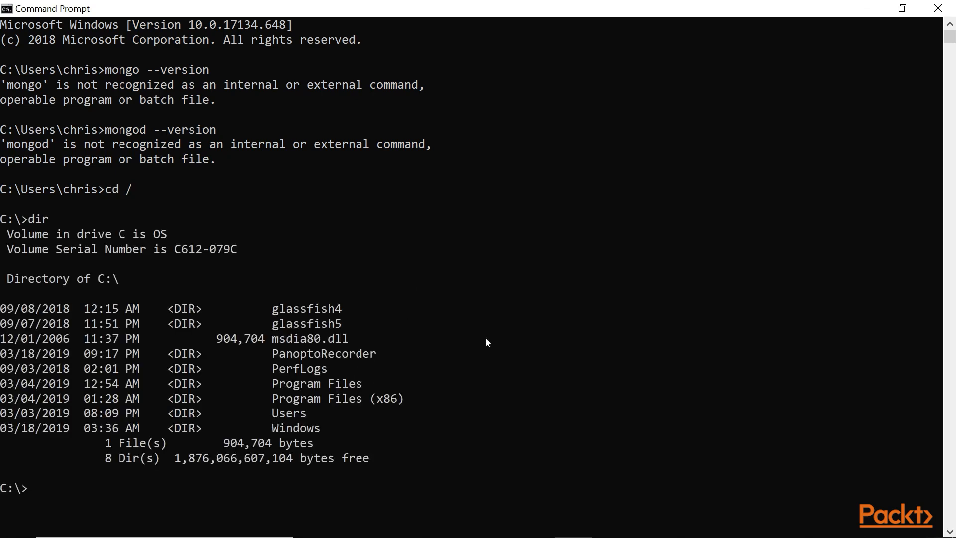
text(cd program files)
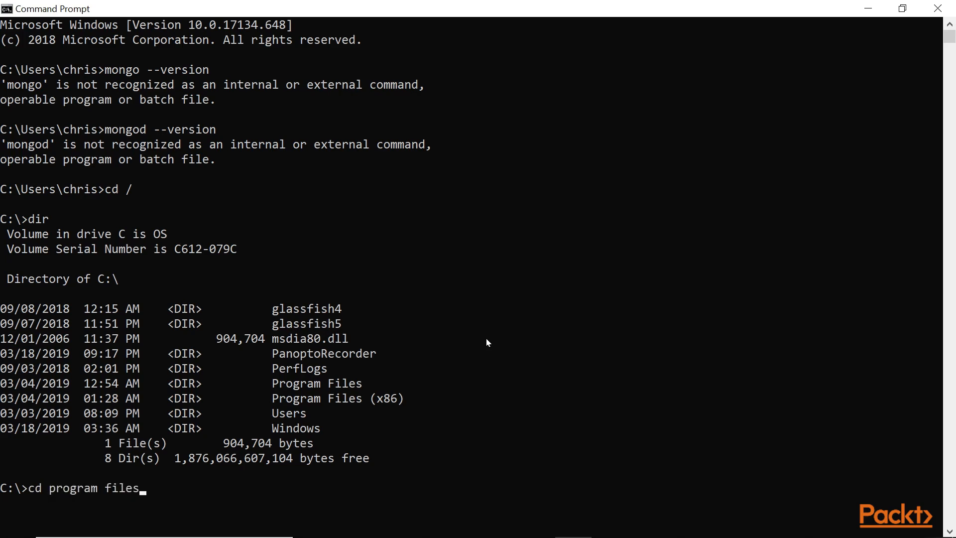
key(Return)
text(dir)
key(Return)
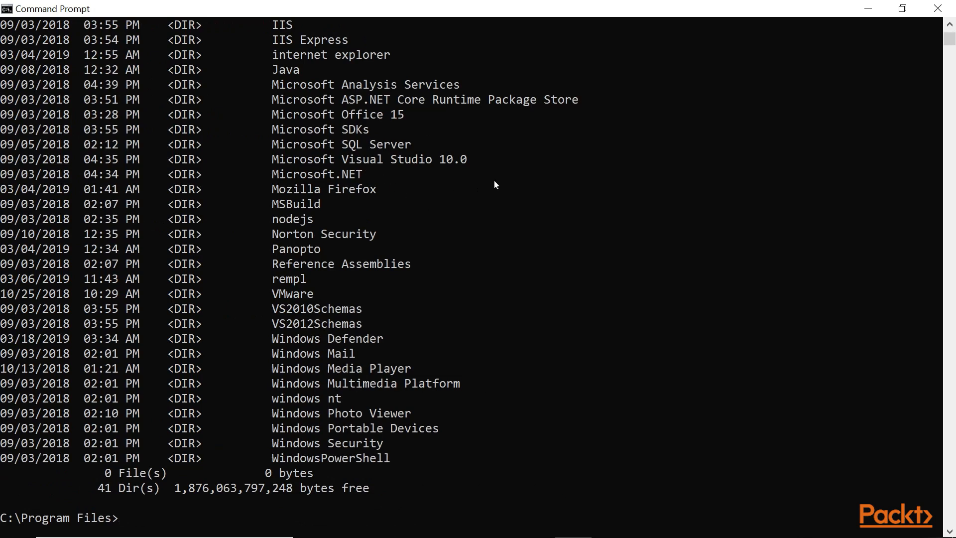
click(948, 8)
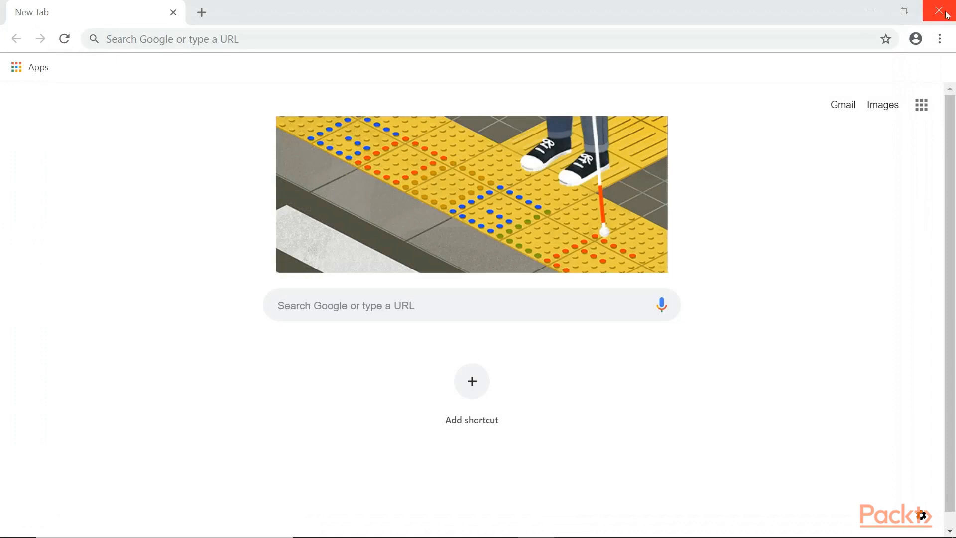
Step: Go to mongodb.com in the browser and open the MongoDB Server product page
click(287, 59)
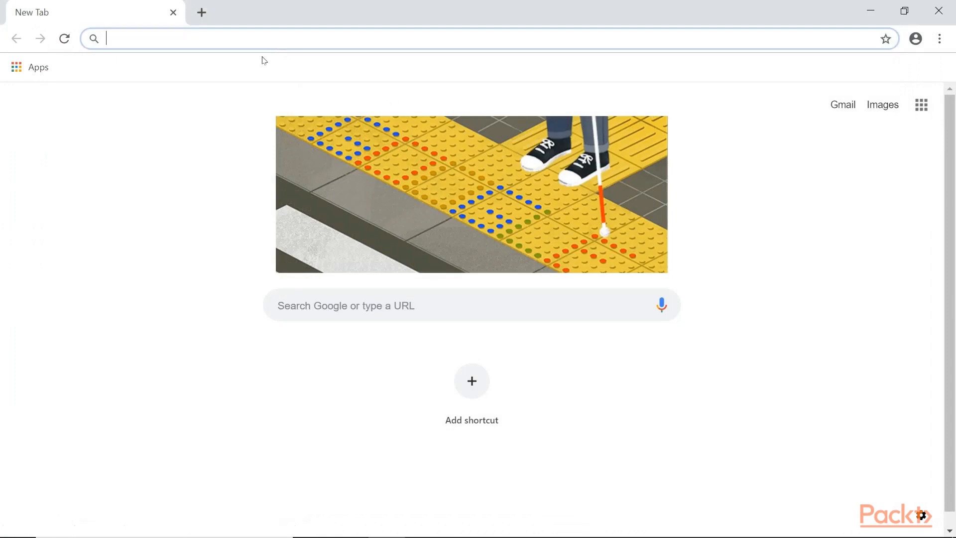
text(mongodb.com)
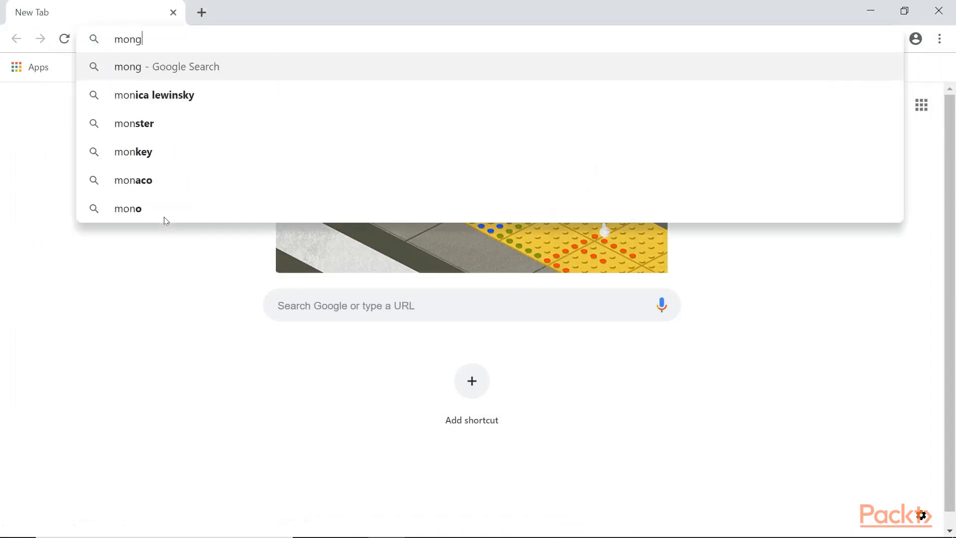
key(Return)
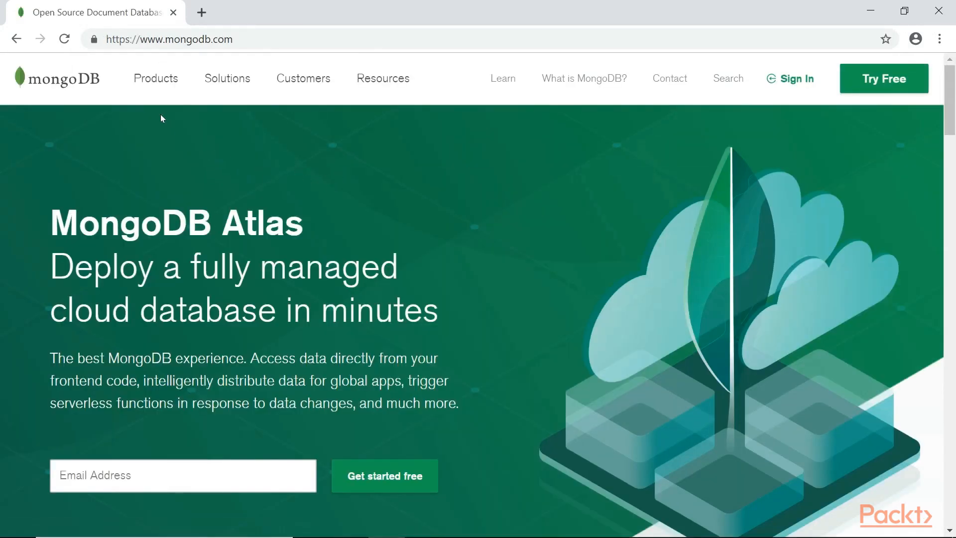
mouse_move(155, 82)
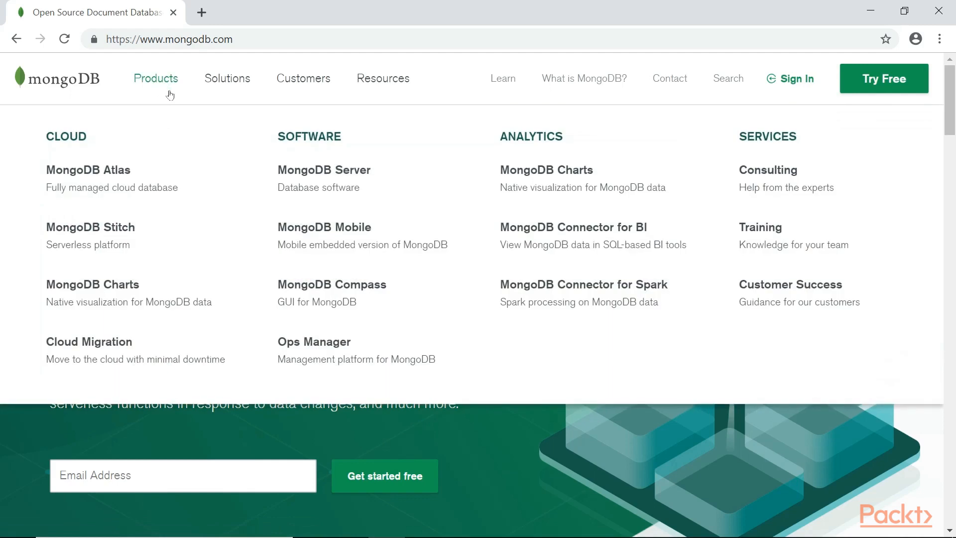
click(346, 172)
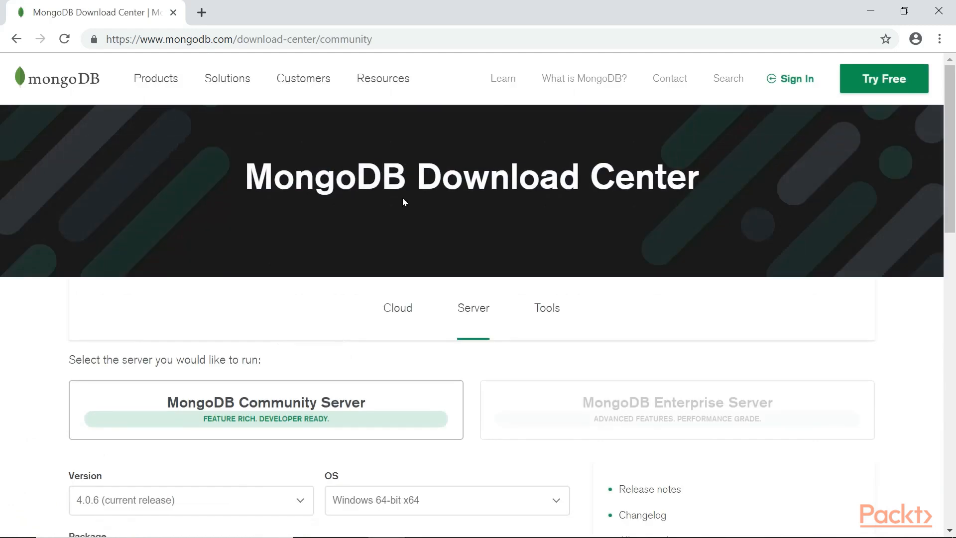
Step: Download the MongoDB Community Server 4.0.6 MSI package for Windows 64-bit x64 and dismiss the Mongo-Bot chat
scroll(421, 194, down, 3)
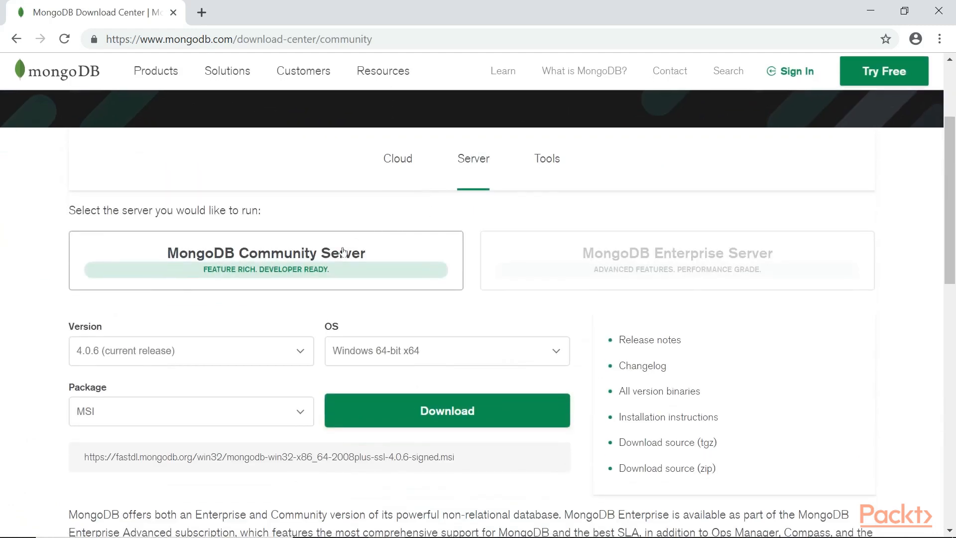
scroll(307, 254, down, 1)
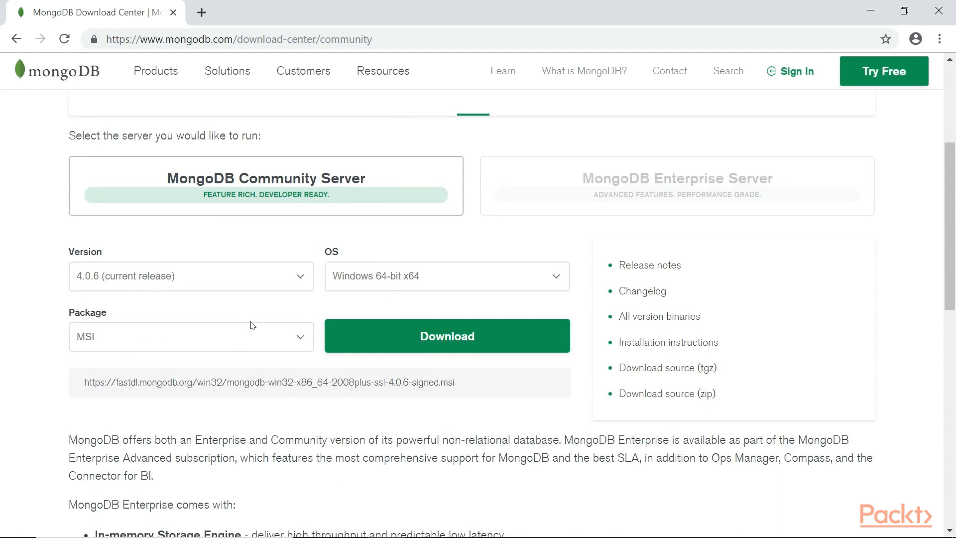
click(283, 336)
click(275, 311)
click(434, 341)
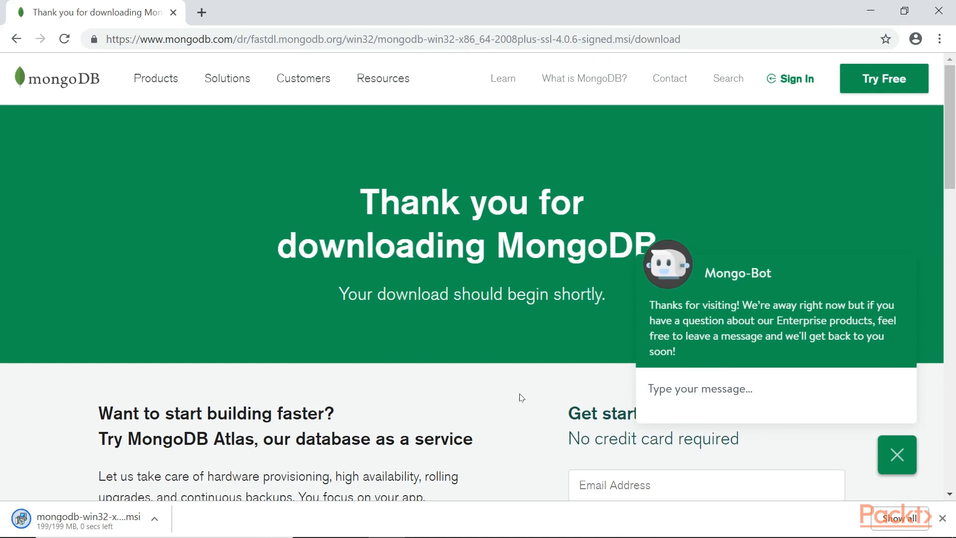
click(895, 454)
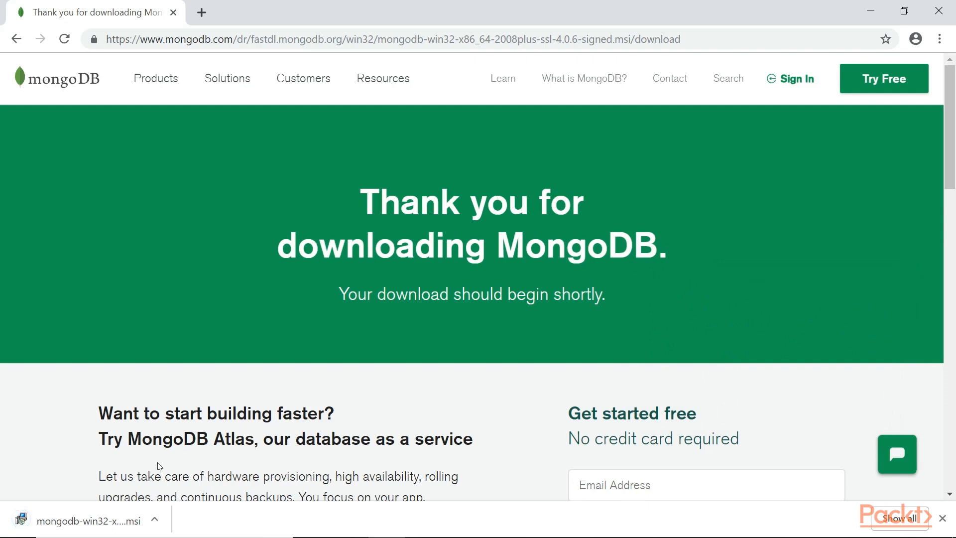
Step: Launch the downloaded MSI installer, accept the license agreement and choose the Complete setup type
click(89, 521)
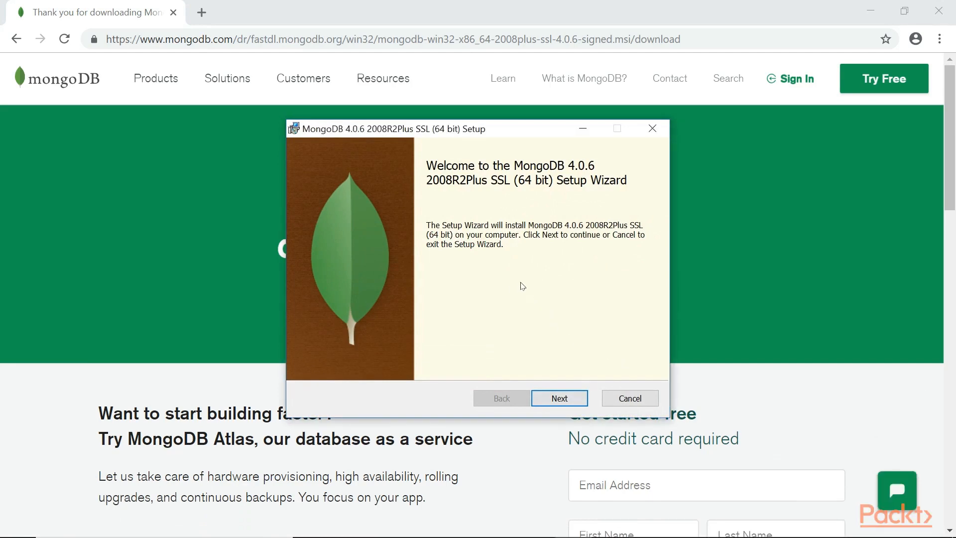
click(559, 399)
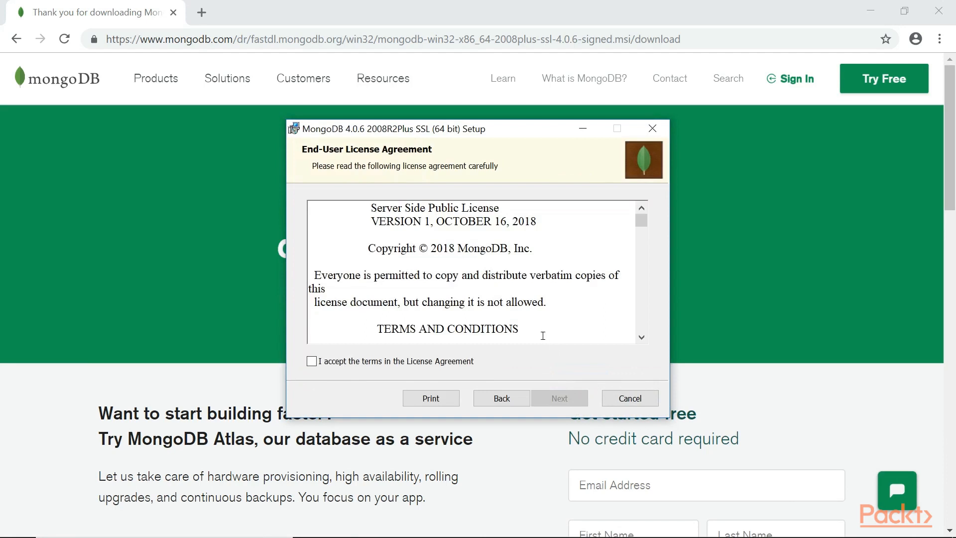
click(312, 362)
click(559, 398)
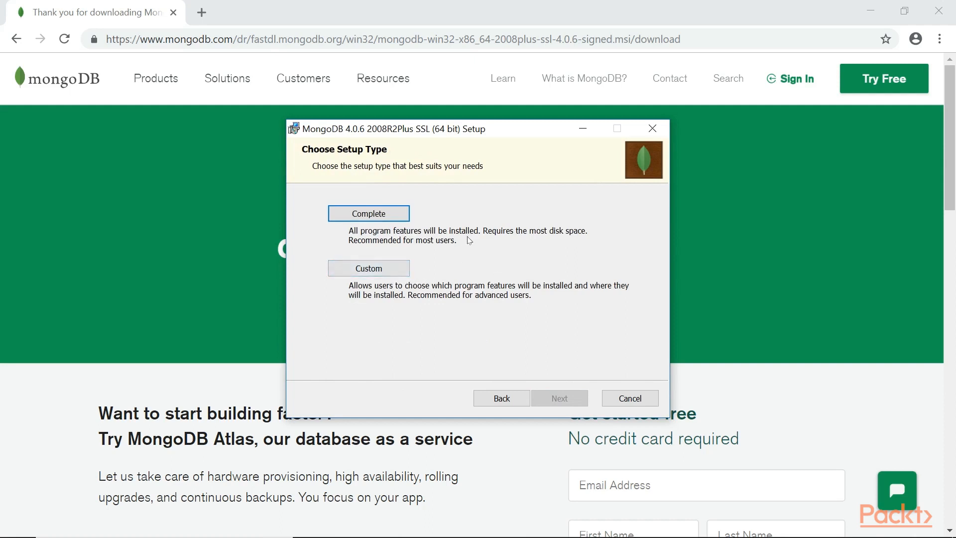
click(371, 215)
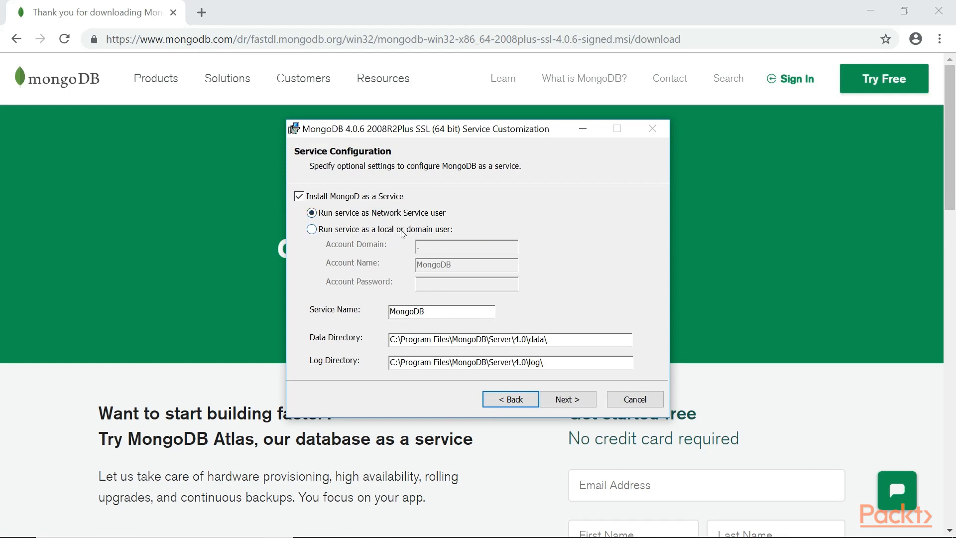
Step: Install MongoD as a service run by the Network Service user, with MongoDB Compass included
click(312, 230)
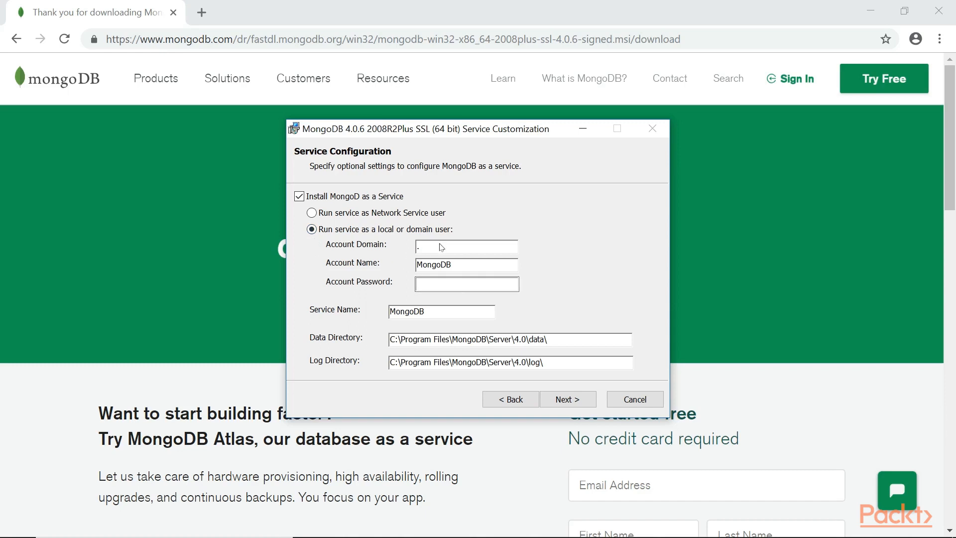
click(312, 213)
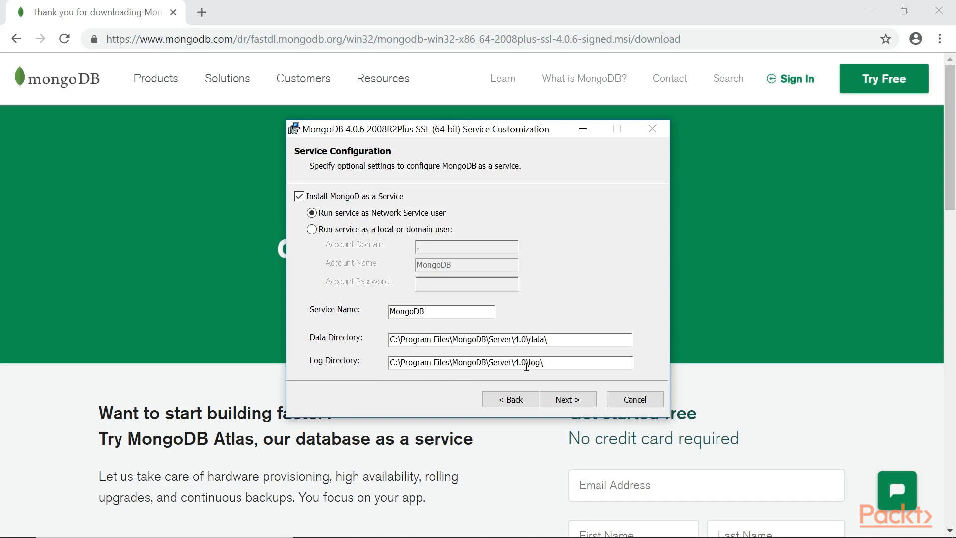
click(566, 403)
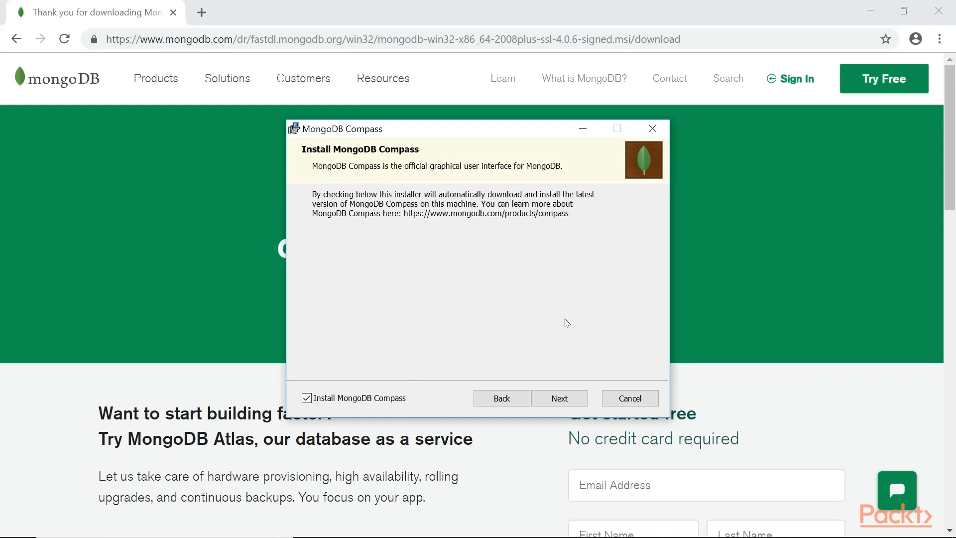
click(558, 398)
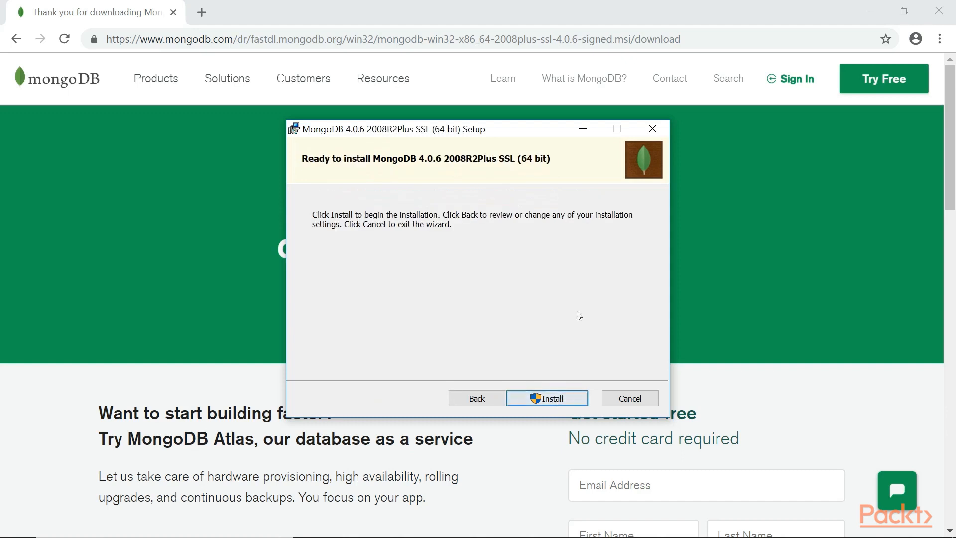
click(547, 398)
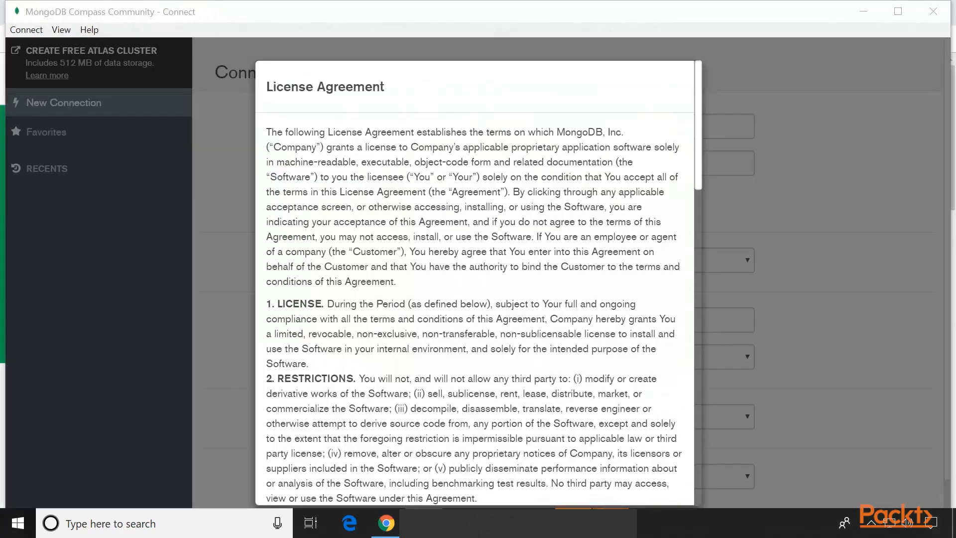
Step: Read through the MongoDB Compass license agreement to its end and agree to it
scroll(643, 231, down, 15)
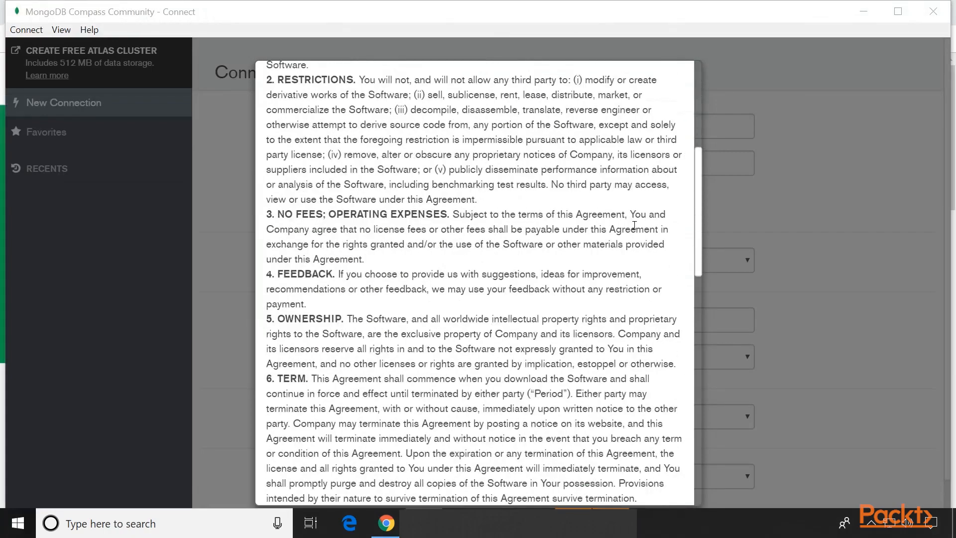
scroll(643, 244, down, 6)
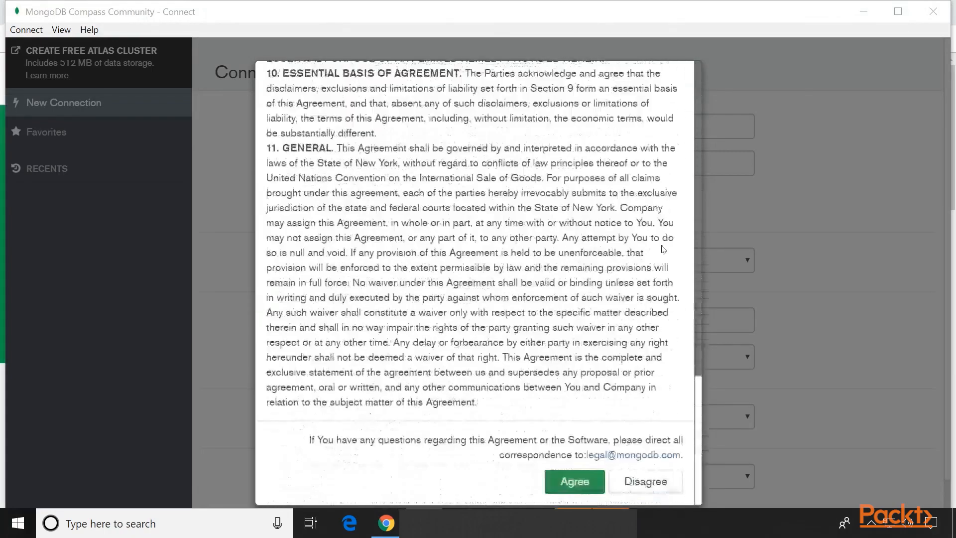
click(584, 489)
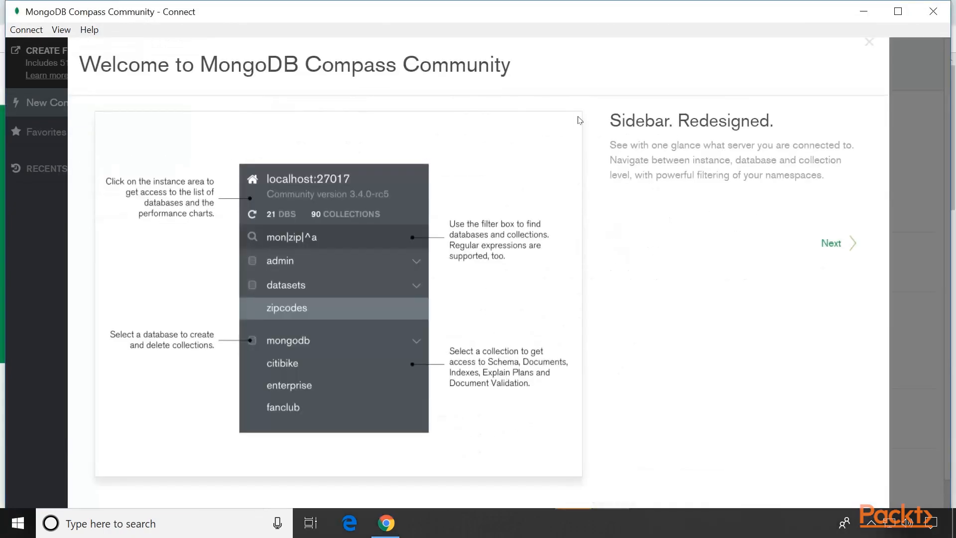
Step: View the first slides of the MongoDB Compass welcome tour and close it
click(839, 244)
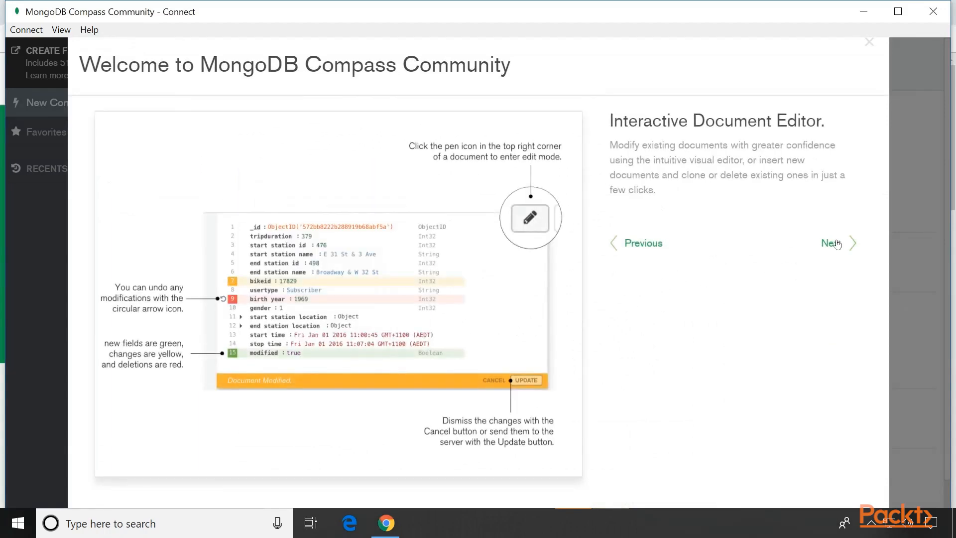
click(838, 244)
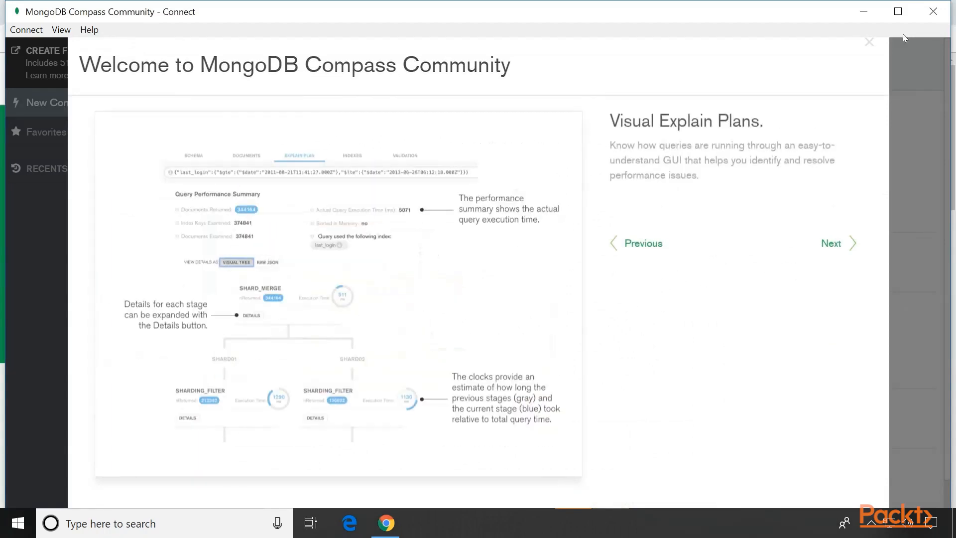
click(866, 43)
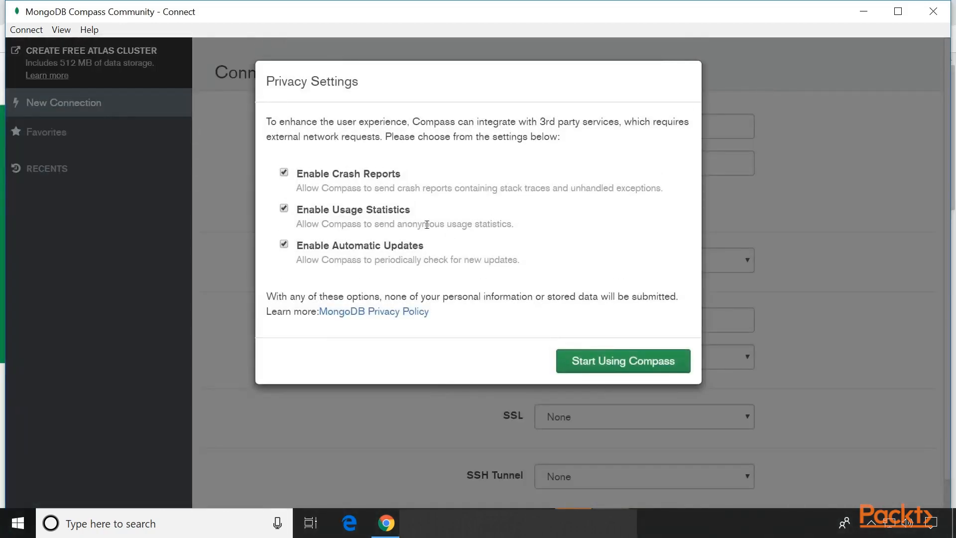
Step: Turn off crash reports, usage statistics and automatic updates in the privacy settings, and start using Compass
click(284, 172)
click(284, 208)
click(284, 244)
click(617, 360)
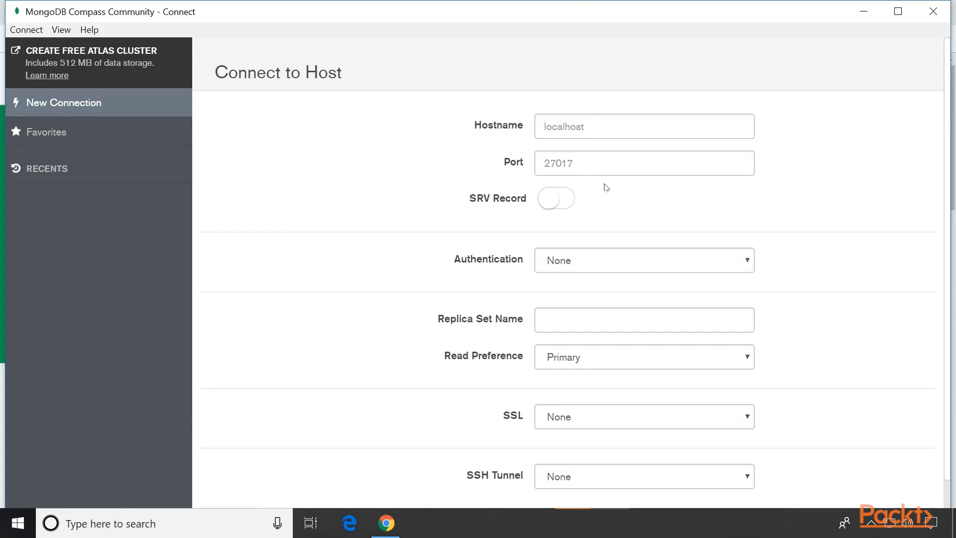
Step: Maximize the Compass window and connect to localhost on port 27017 with the default connection settings
scroll(820, 217, down, 1)
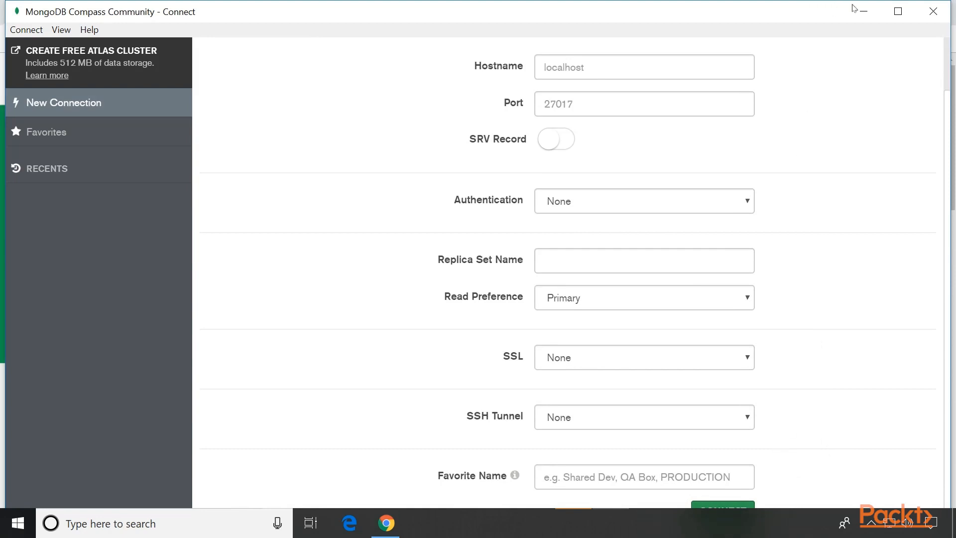
click(898, 11)
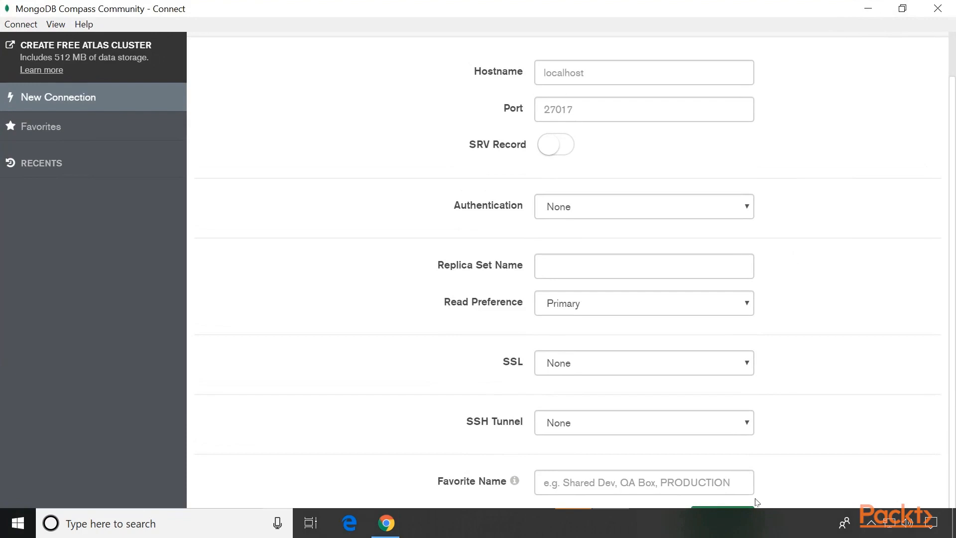
click(744, 513)
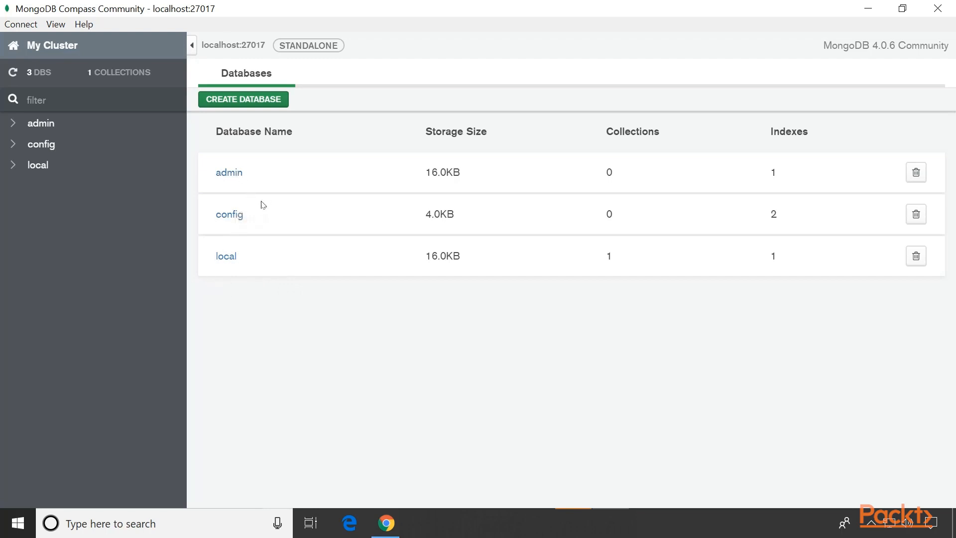
Step: Look through the local database's startup_log collection and the config and admin databases, and return to the cluster's database overview
click(18, 170)
click(48, 191)
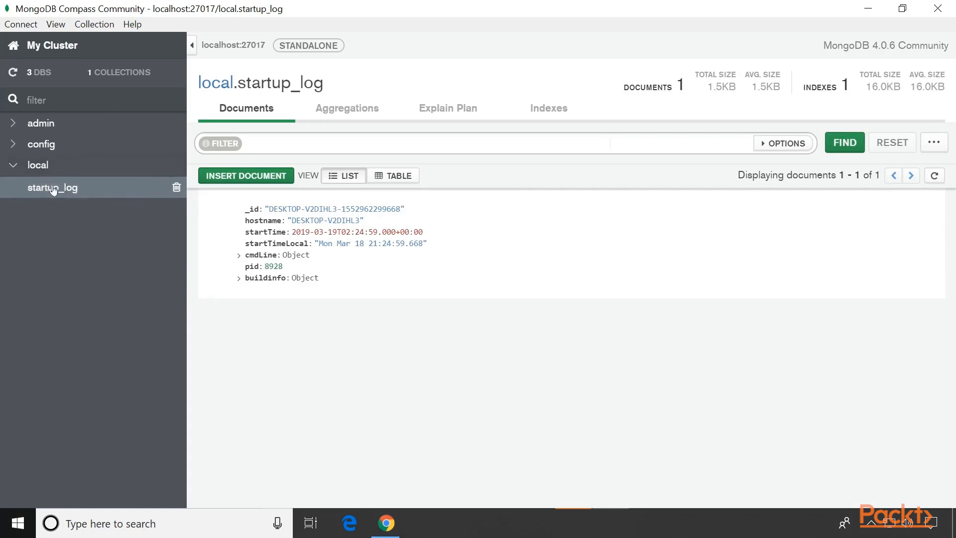
click(43, 170)
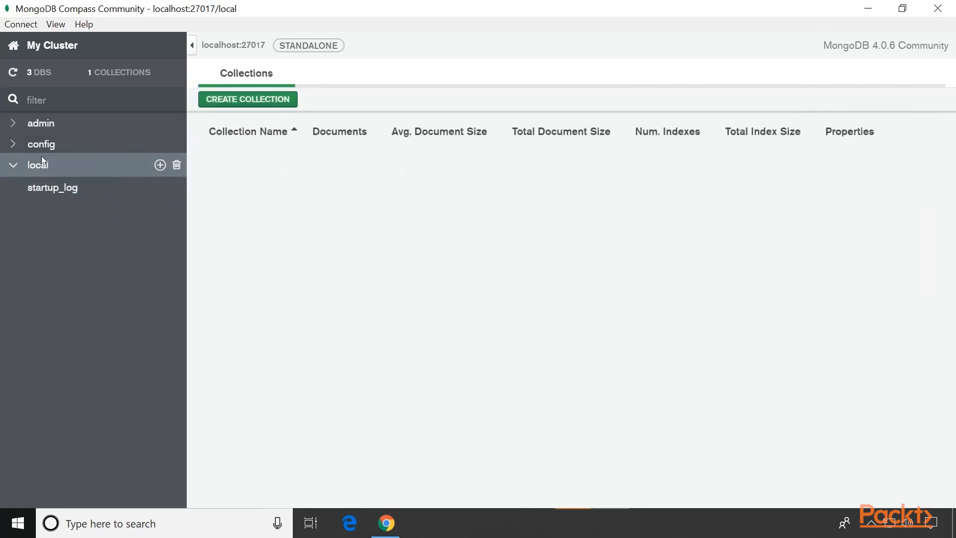
click(42, 145)
click(39, 123)
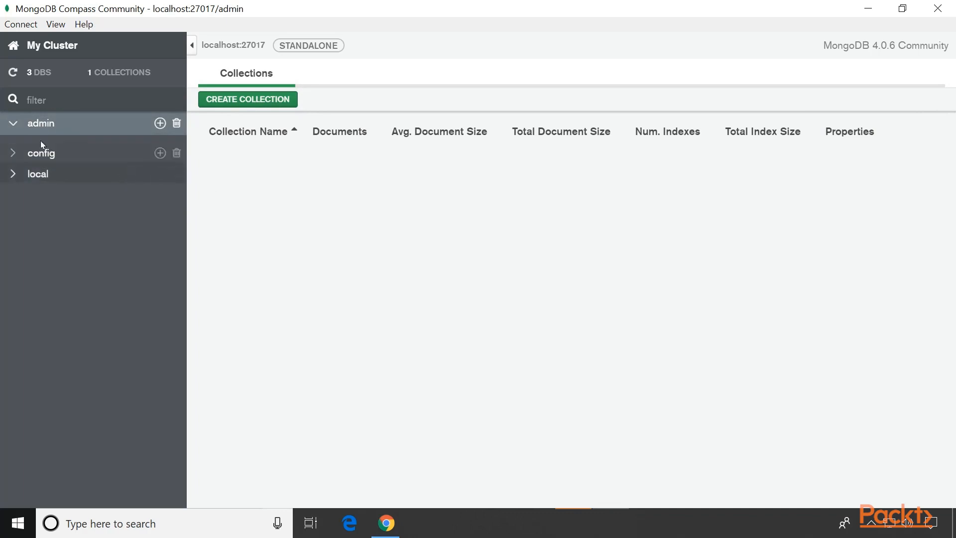
click(48, 55)
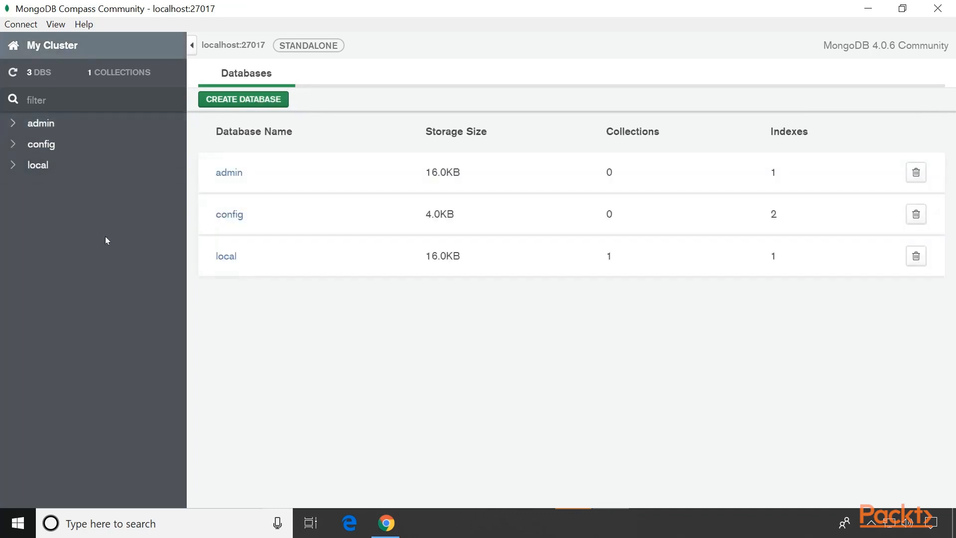
Step: Minimize Compass to finish the MongoDB 4.0.6 setup wizard, and close the browser window with the download page
click(870, 5)
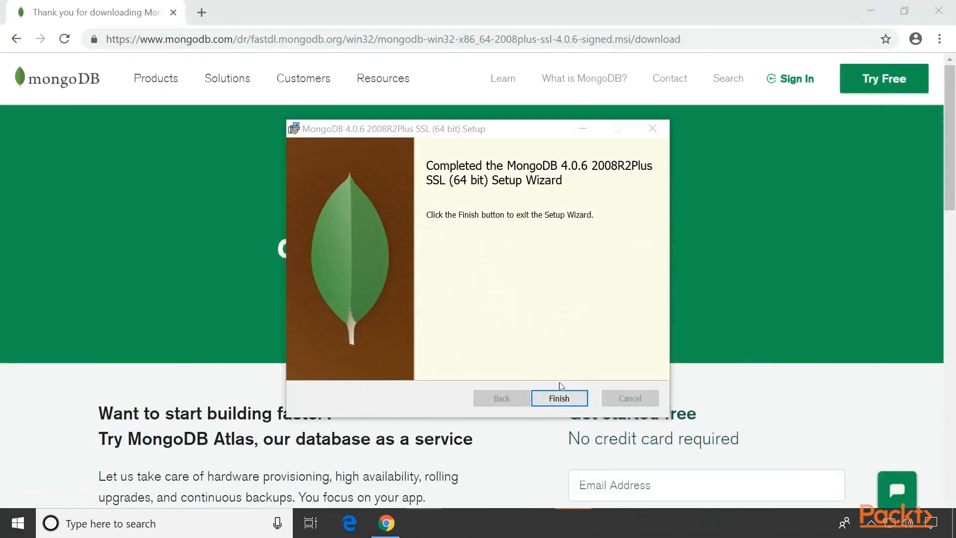
click(559, 399)
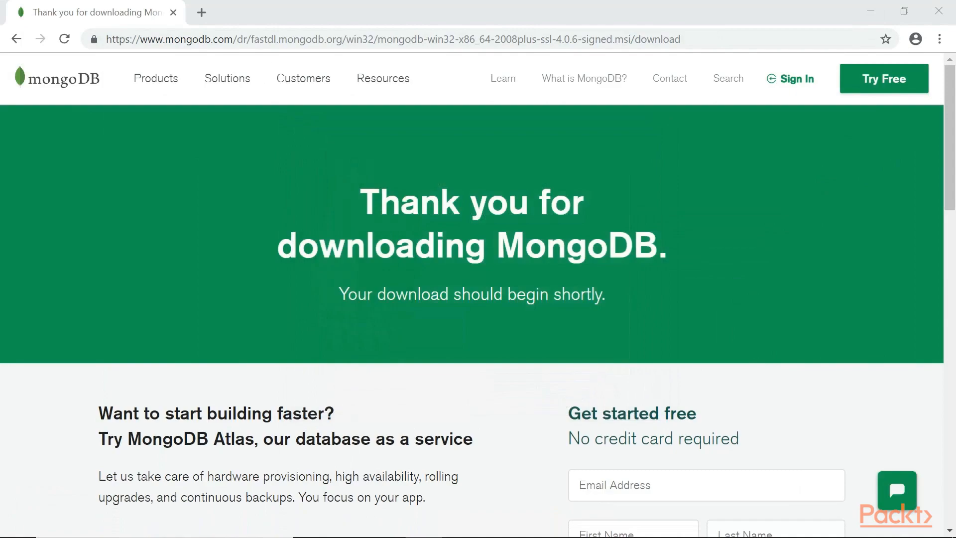
click(931, 11)
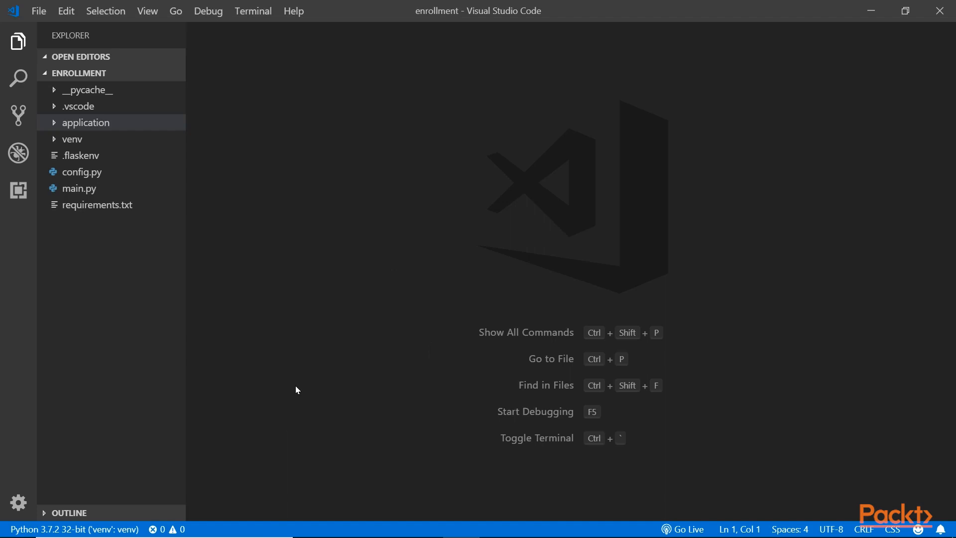
Step: Stop the running Flask server in the enrollment project's Visual Studio Code terminal and clear the terminal
key(ctrl+grave)
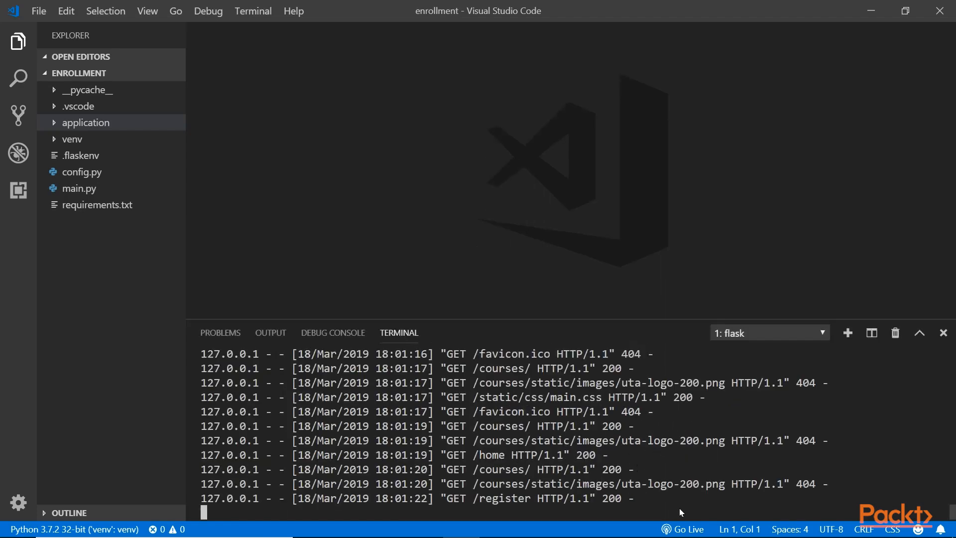
key(ctrl+c)
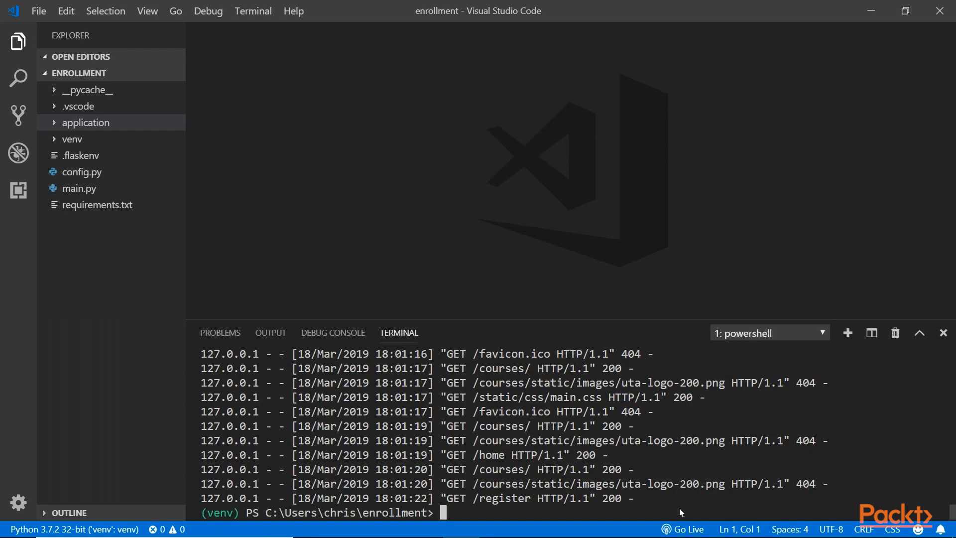
text(cls)
key(Return)
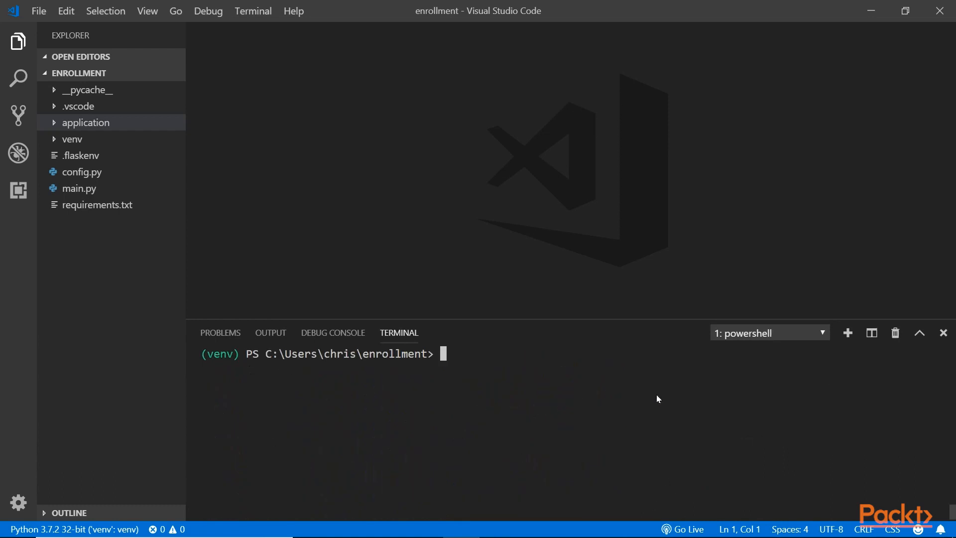
Step: List the Python packages installed in the virtual environment with pip list, in an enlarged terminal
drag(680, 324, 680, 297)
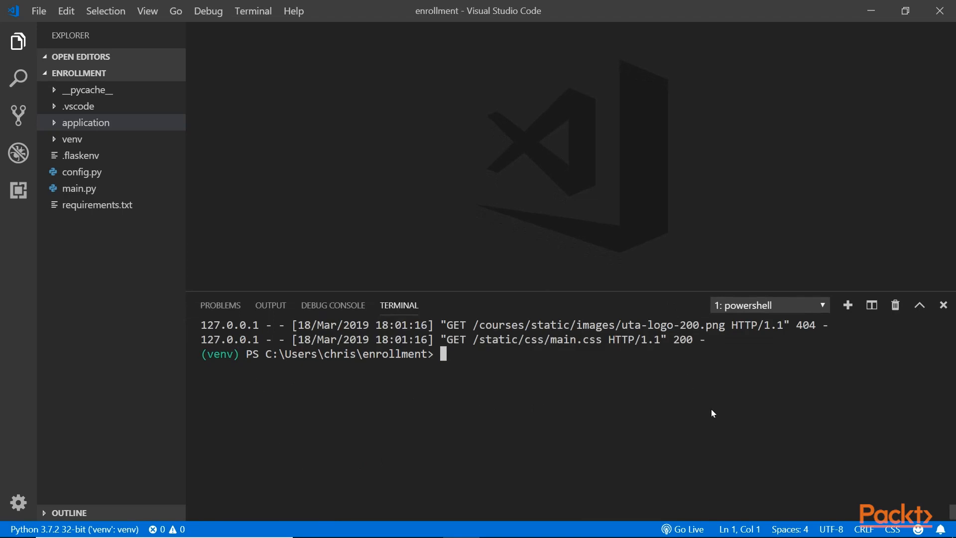
key(ctrl+l)
text(pip list)
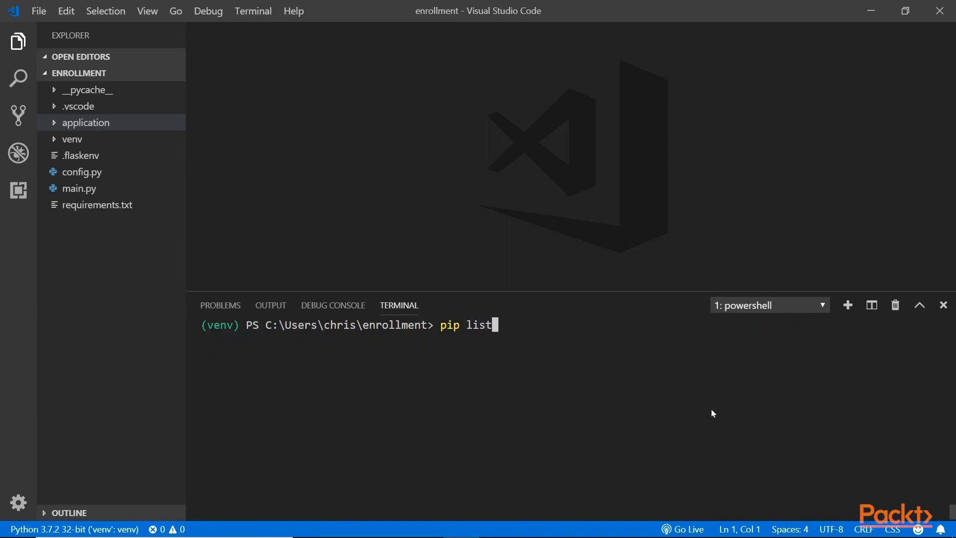
key(Return)
drag(600, 298, 597, 263)
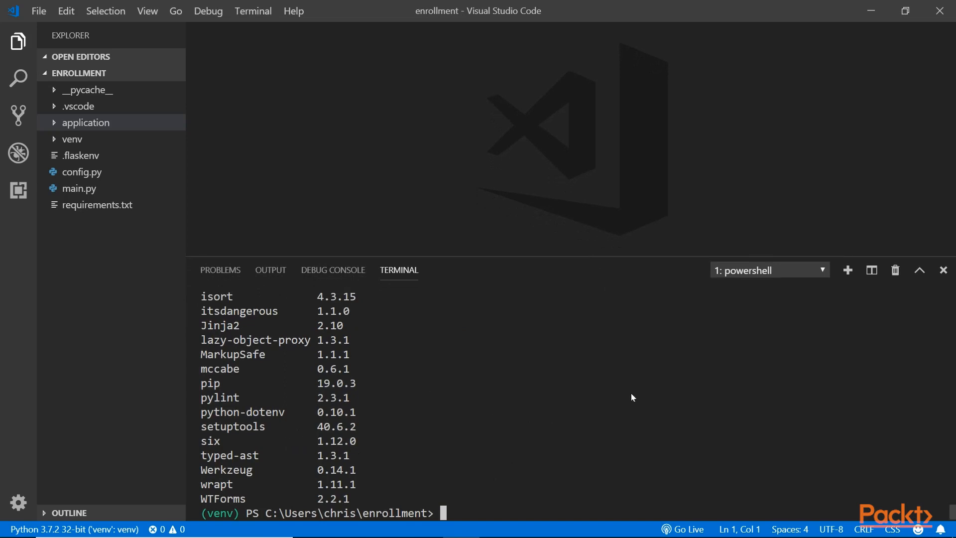
Step: Install the flask-mongoengine package with pip in the project's virtual environment
key(Return)
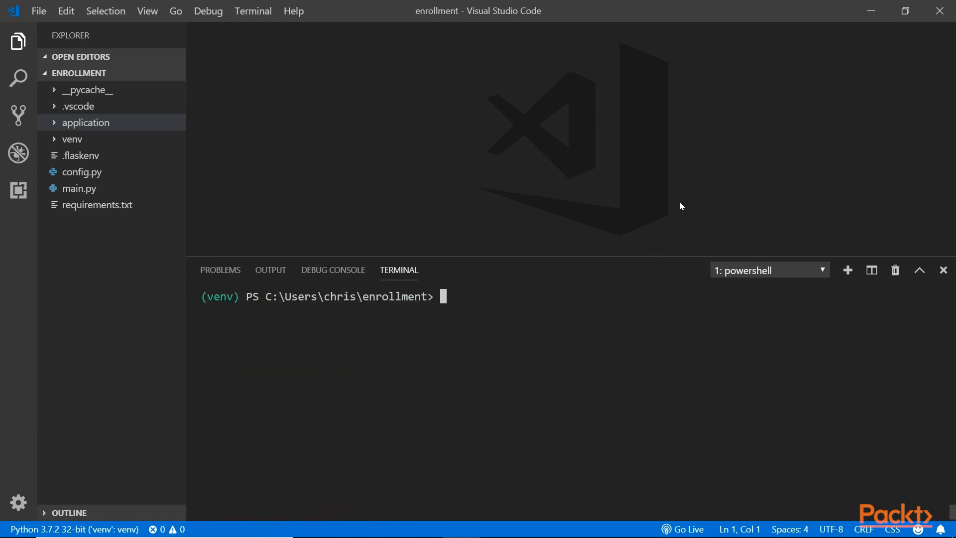
text(pip install )
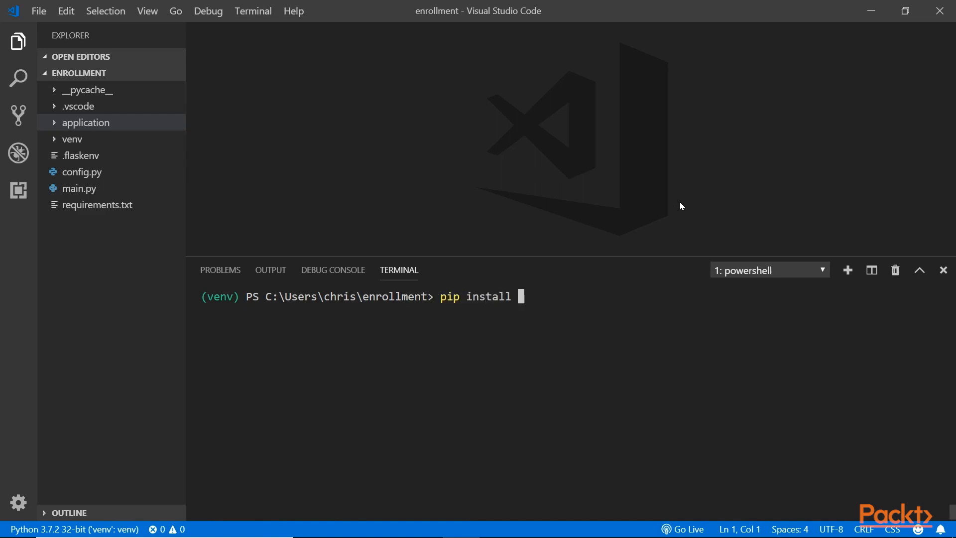
text(flask-)
text(mongo)
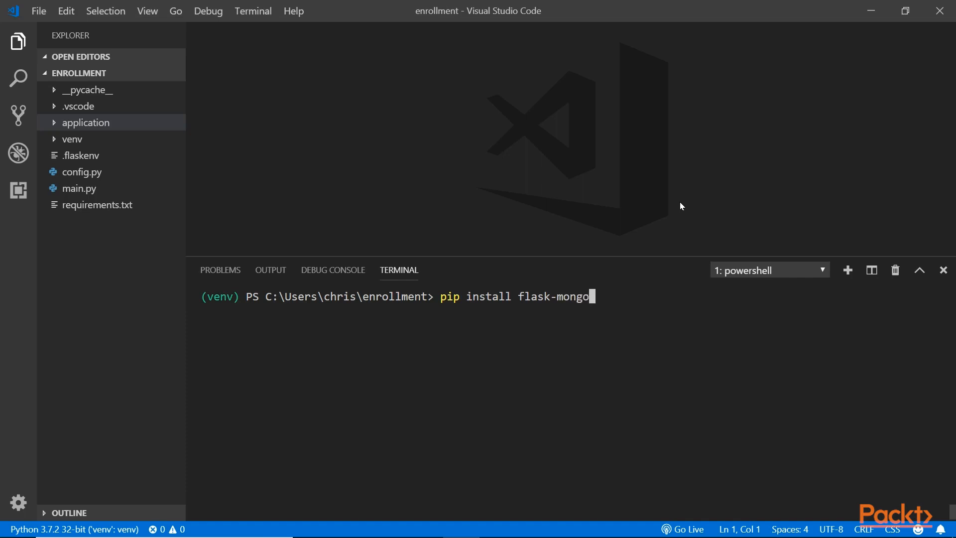
text(engine)
key(Return)
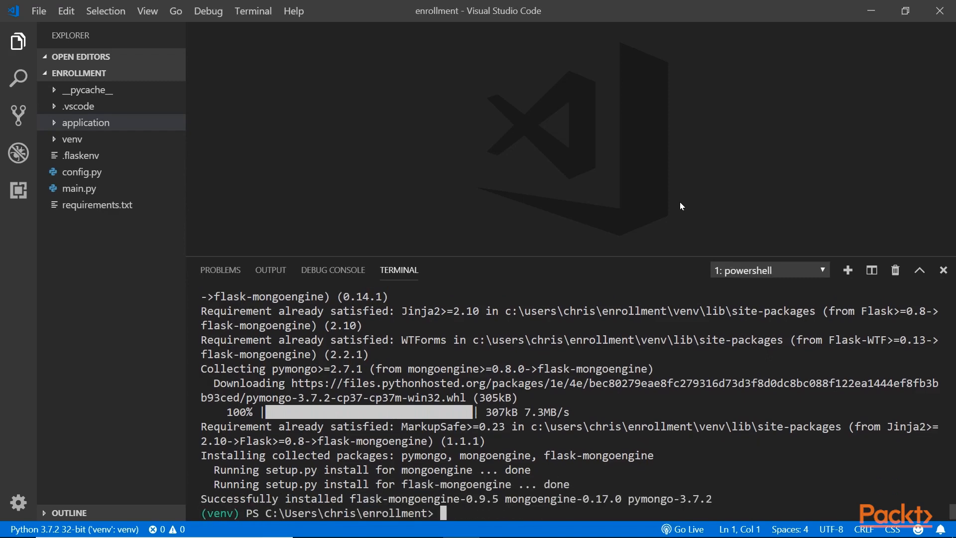
Step: Clear the terminal and run pip list again to check the packages installed with flask-mongoengine
text(cls)
key(Return)
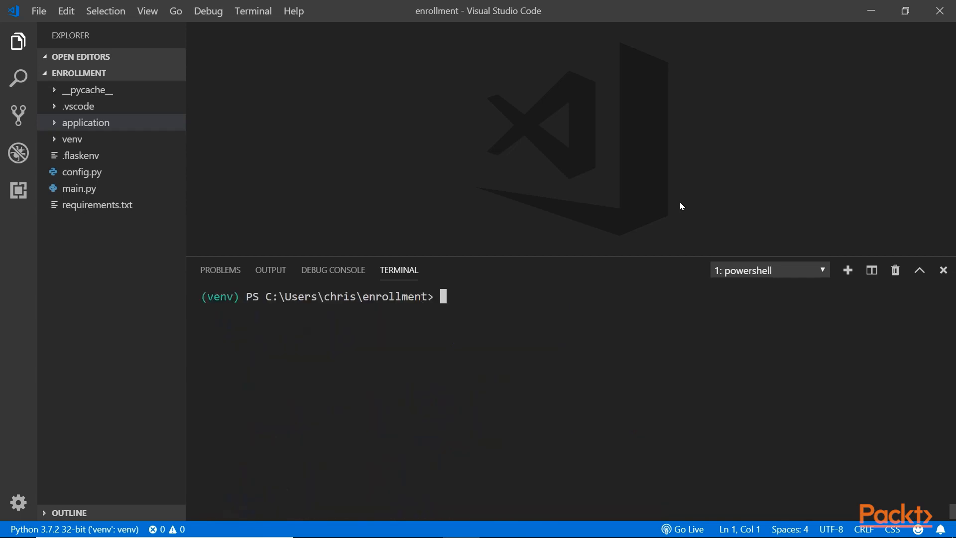
text(pip list)
key(Return)
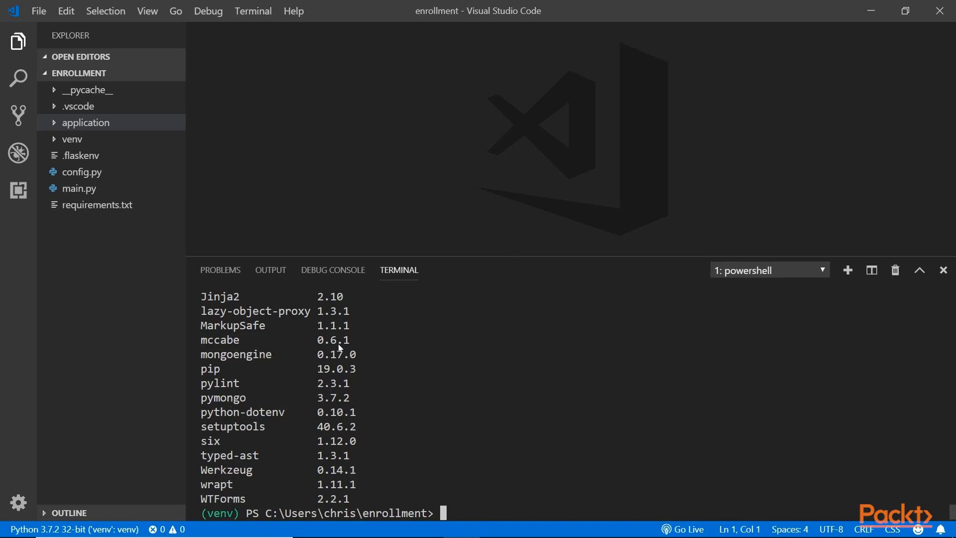
scroll(373, 356, up, 3)
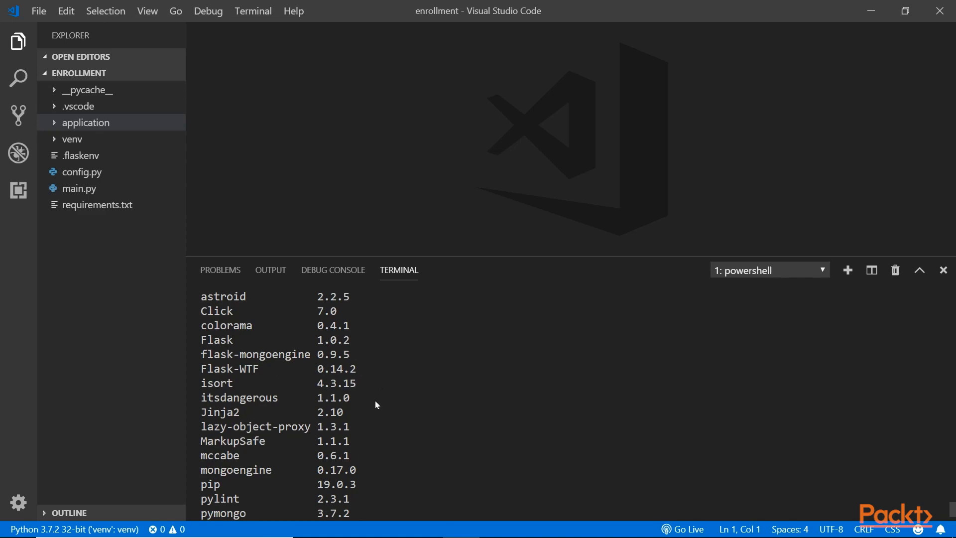
scroll(378, 399, down, 3)
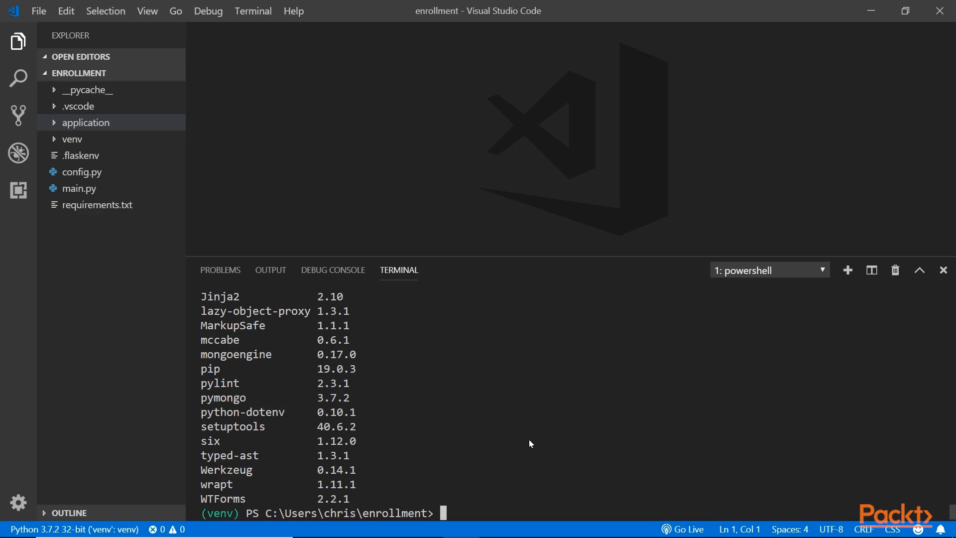
Step: List the project folder's files in the terminal and open requirements.txt to view its packages
text(ls)
key(Return)
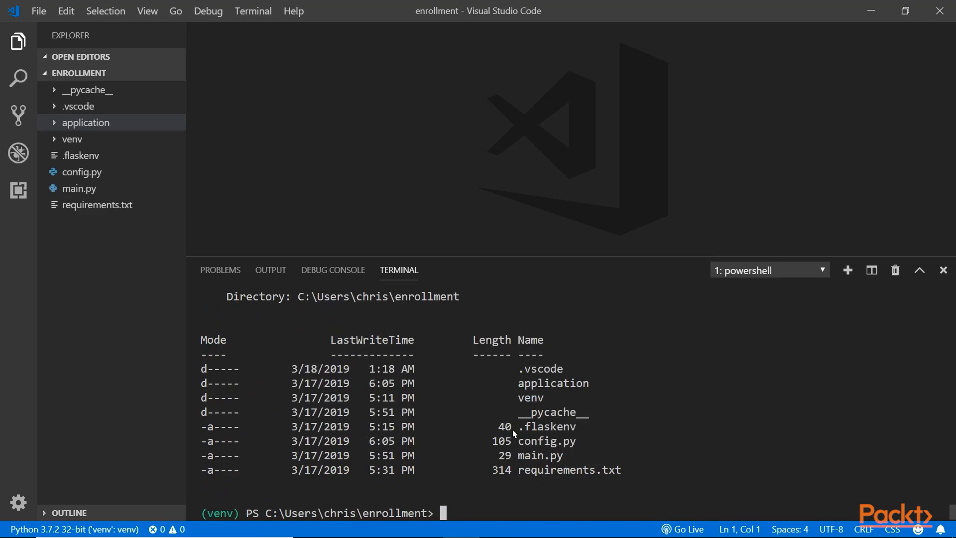
click(114, 206)
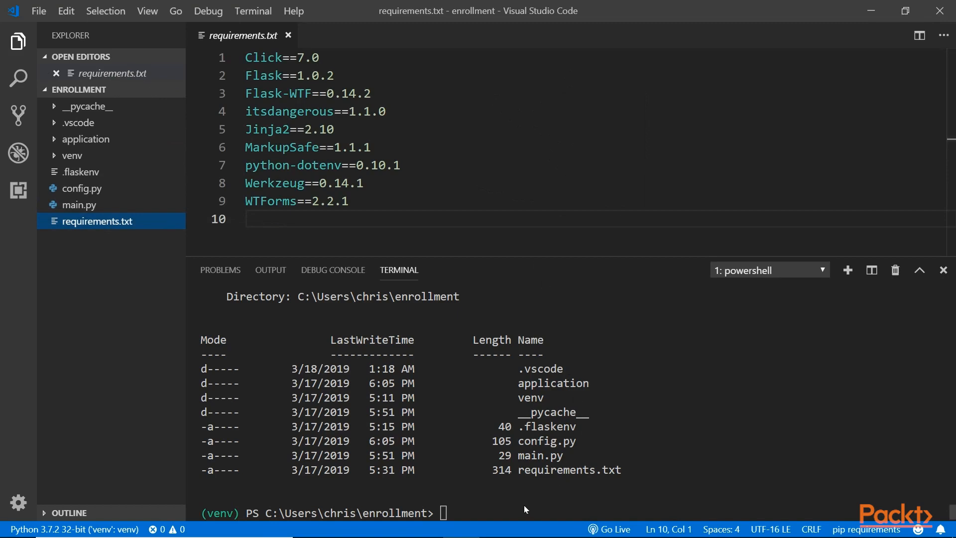
Step: Clear the terminal and overwrite requirements.txt with the installed packages by running pip freeze > requirements.txt
click(549, 505)
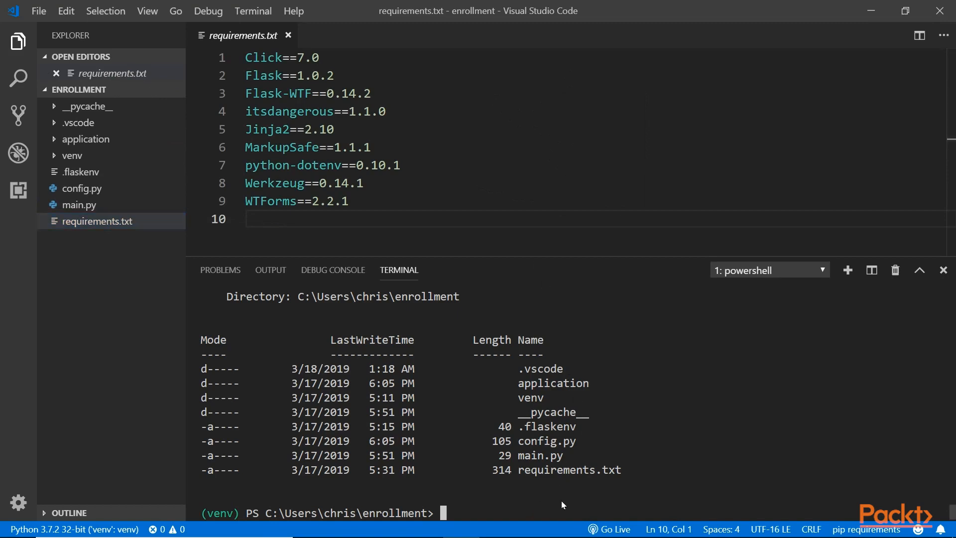
text(cls)
key(Return)
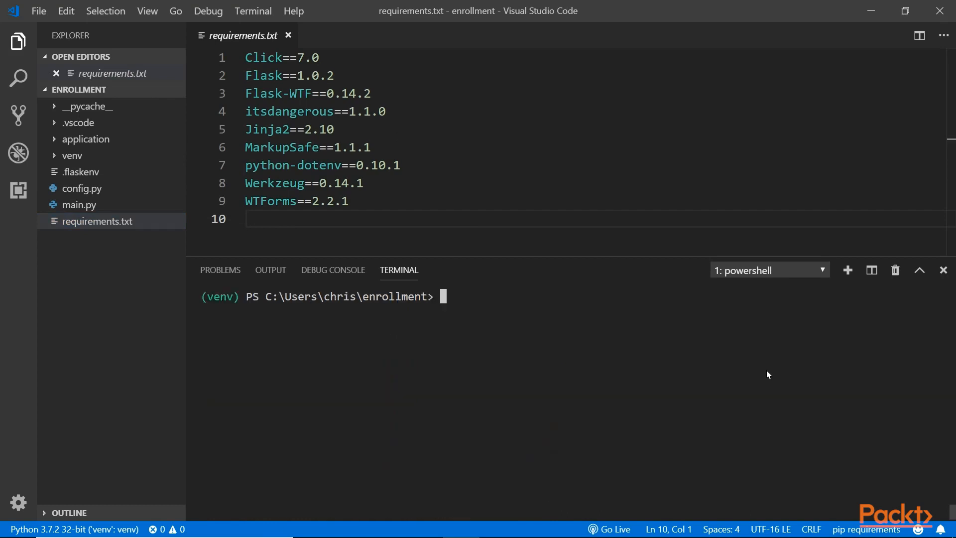
text(pip freeze > requi)
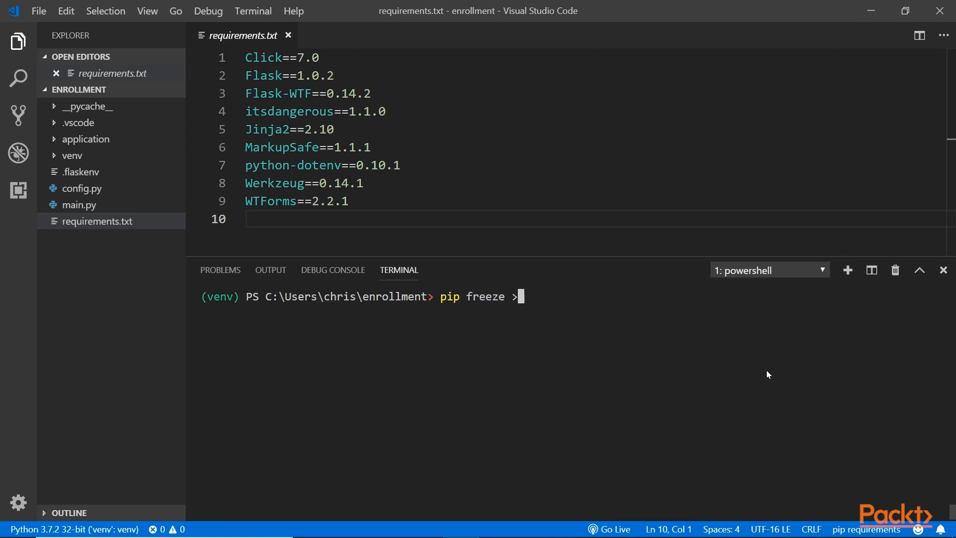
text(rements.txt)
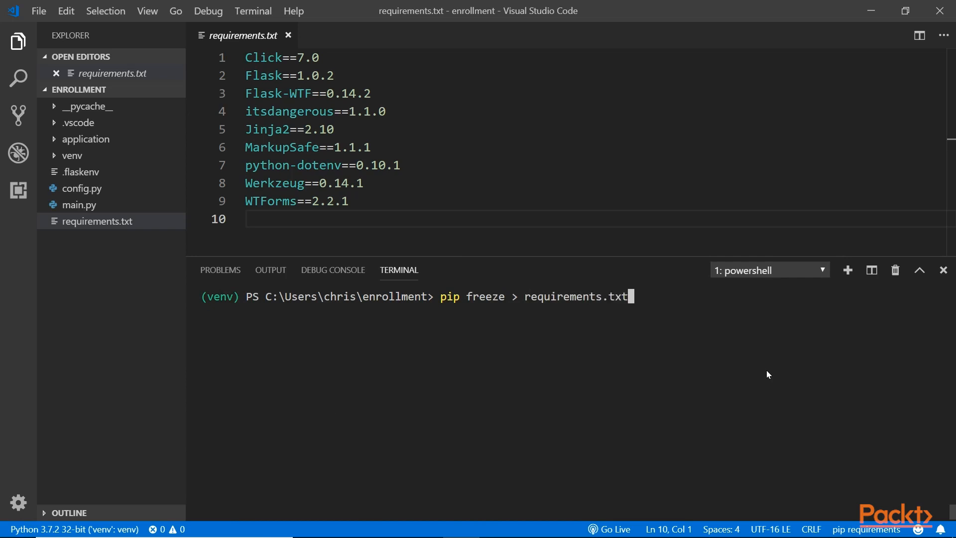
key(Return)
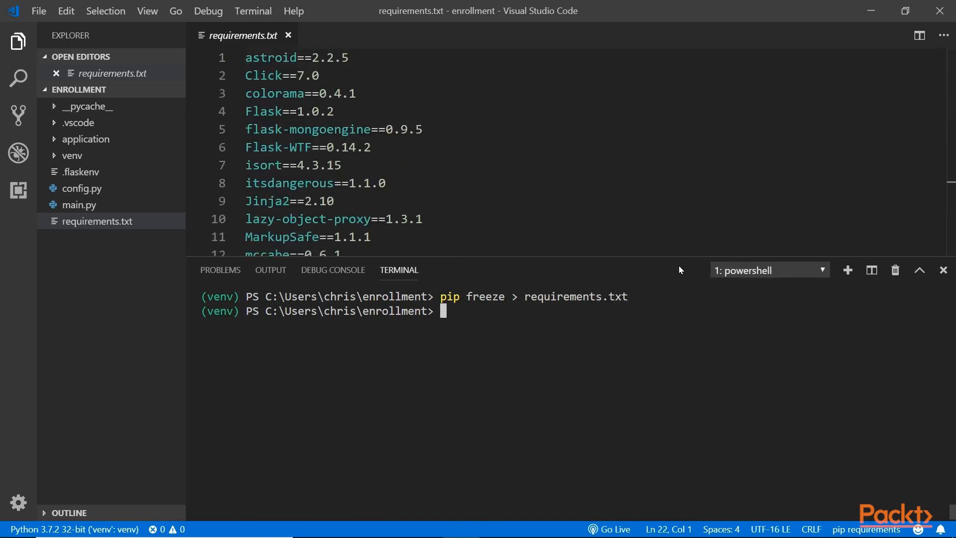
Step: Enlarge the editor area, review the regenerated requirements.txt from start to end, and close the file
drag(677, 264, 656, 354)
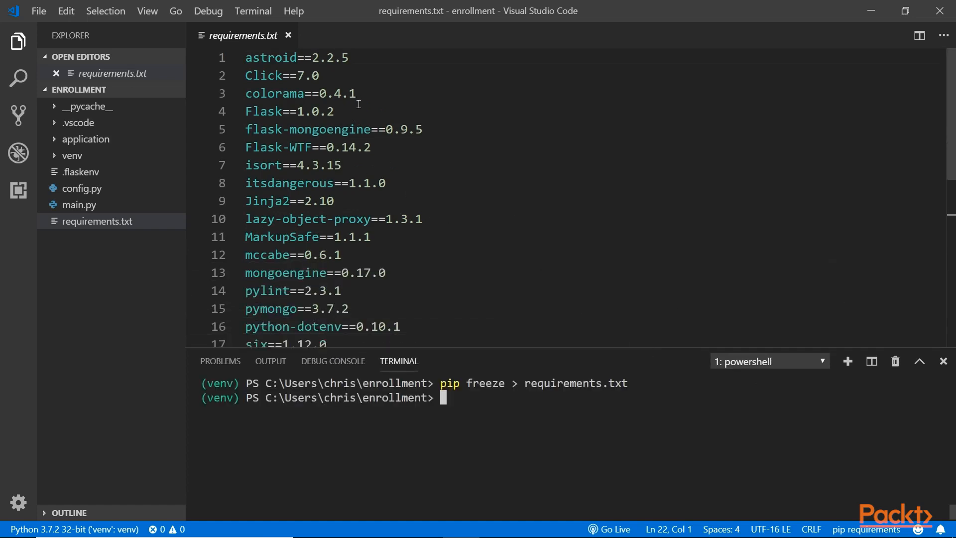
scroll(360, 105, down, 3)
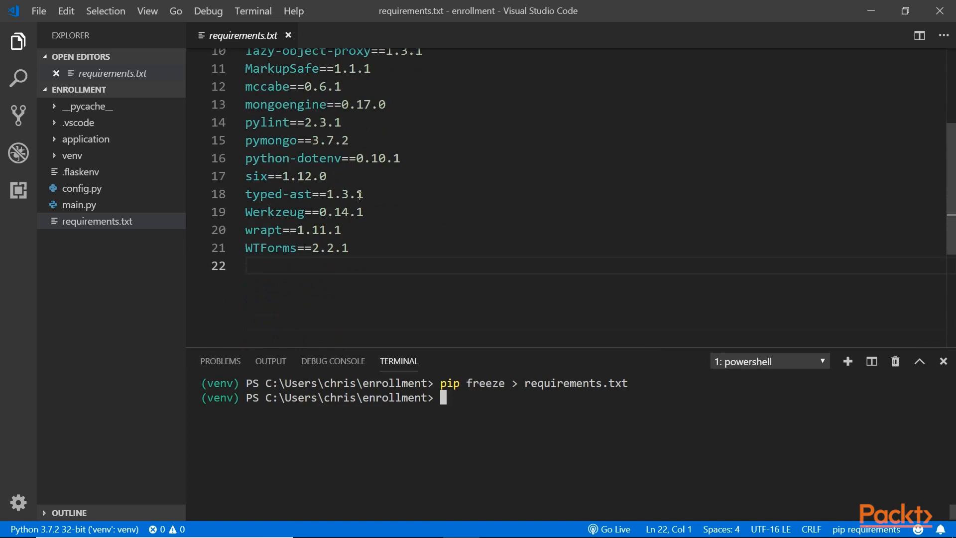
scroll(358, 192, up, 3)
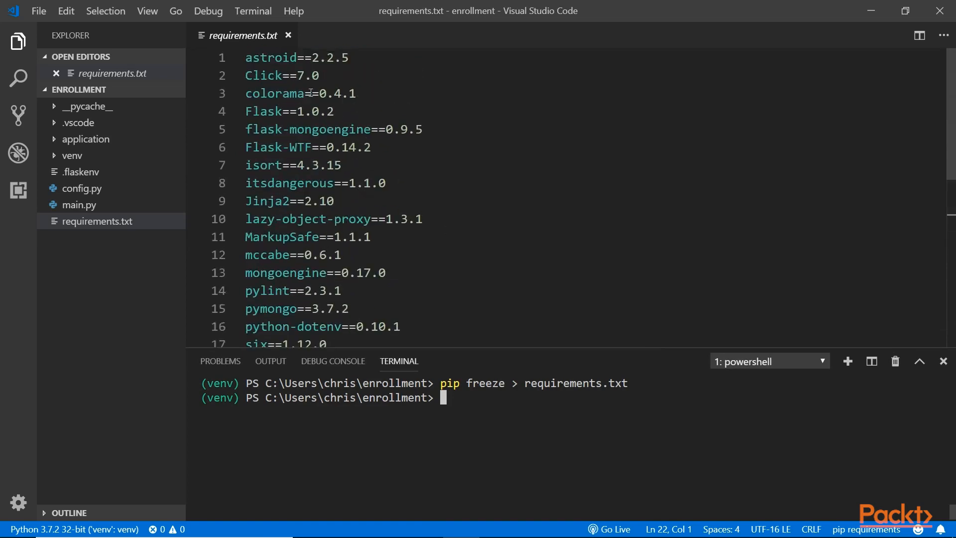
click(289, 36)
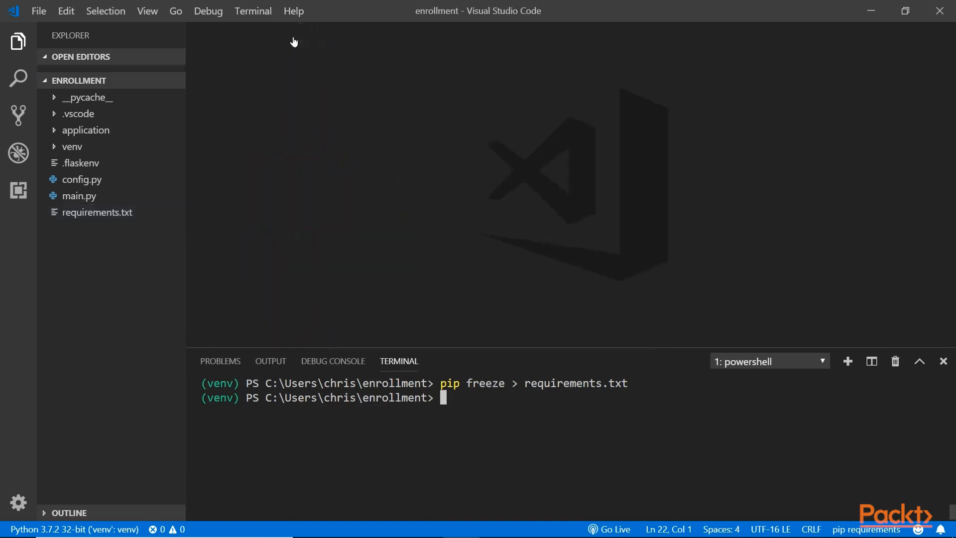
Step: Print the frozen package list in the terminal with pip freeze and enlarge the terminal to read it
click(98, 309)
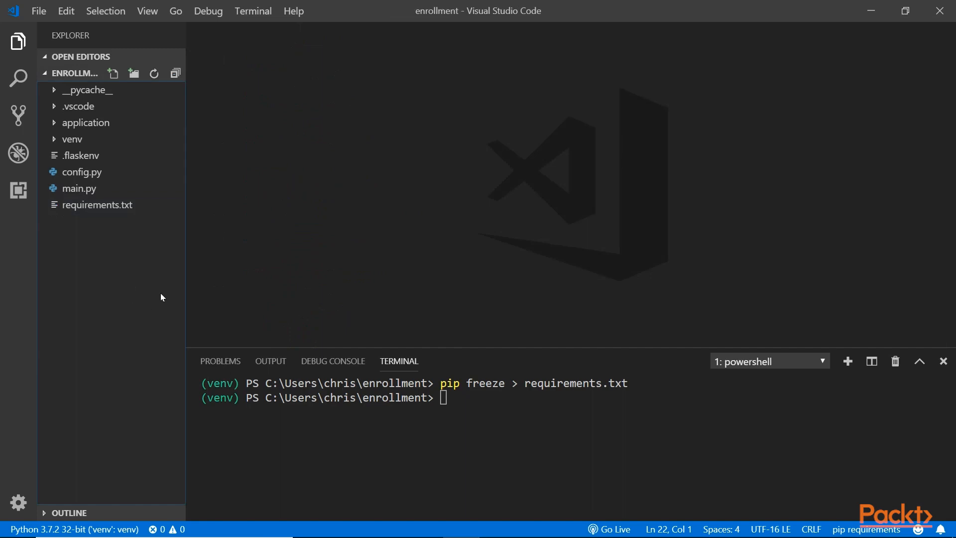
click(525, 412)
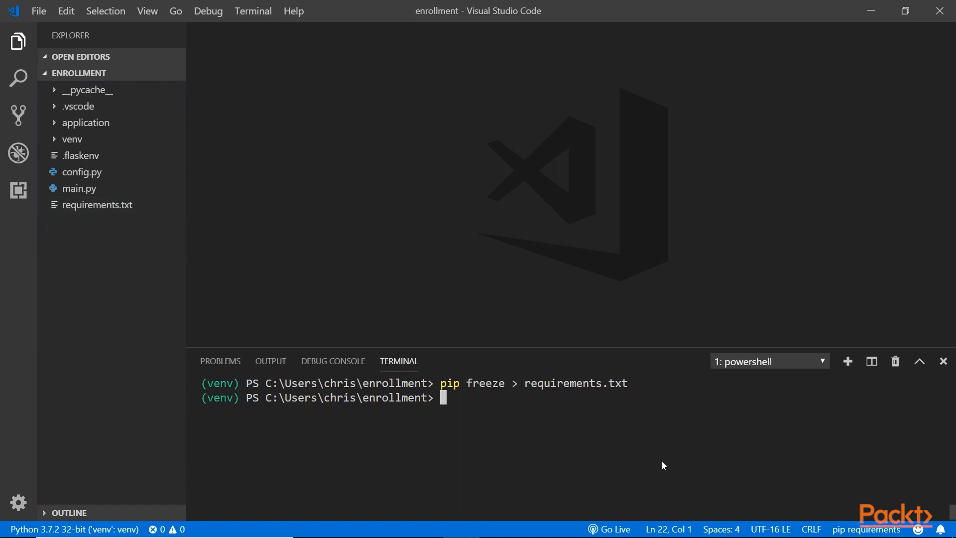
text(pip freeze)
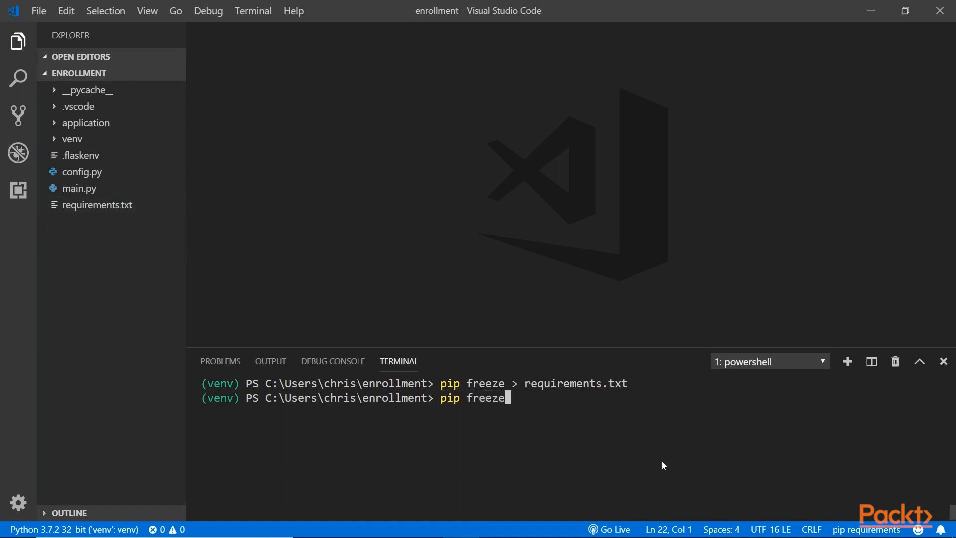
key(Return)
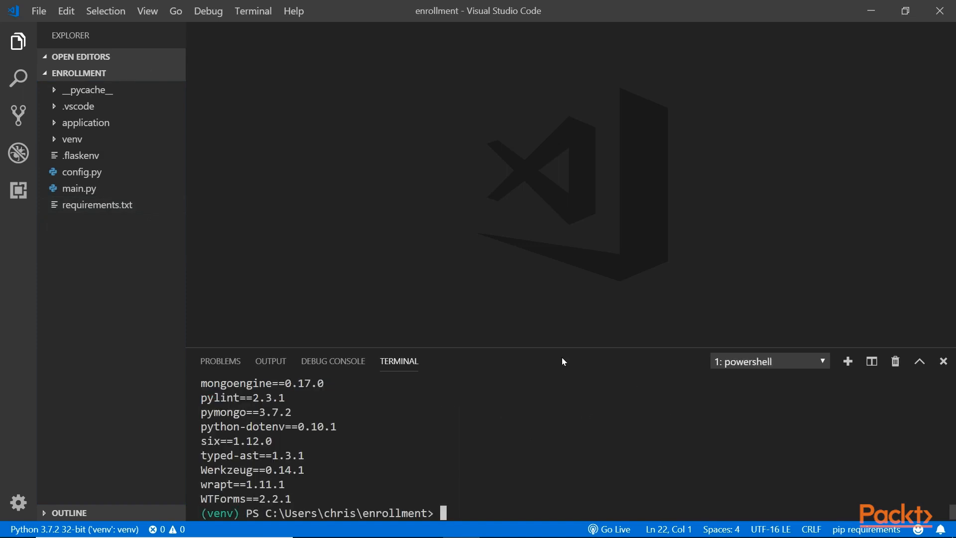
drag(561, 348, 558, 205)
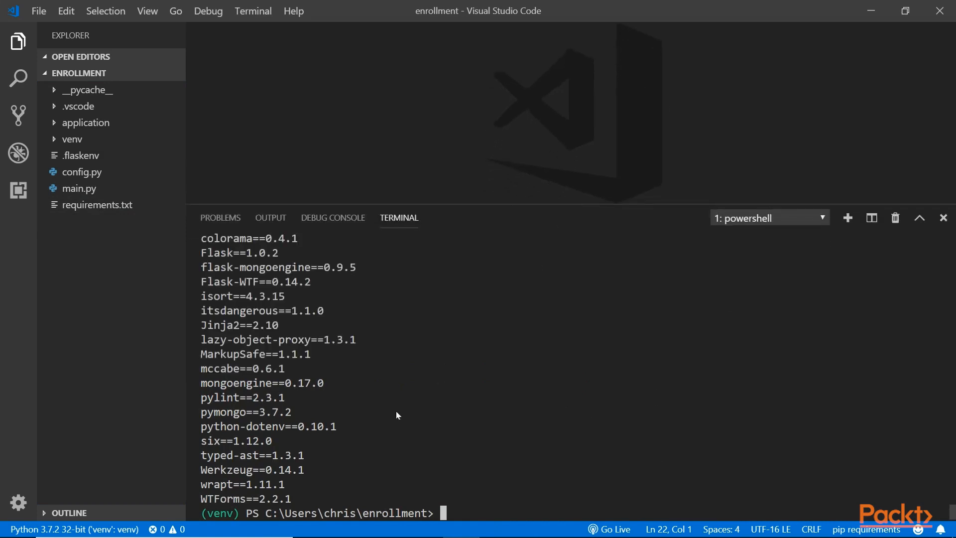